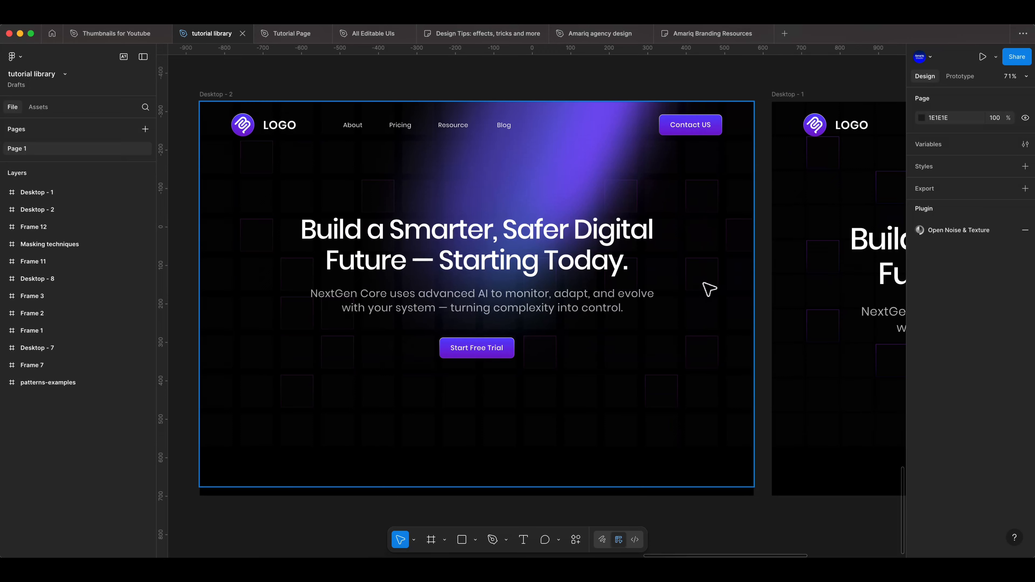
Examine the finished hero section in Desktop - 2, including its heading text, Start Free Trial button and Contact US button.
{"action": "scroll", "coordinate": [772, 279], "scroll_direction": "right", "scroll_amount": 15}
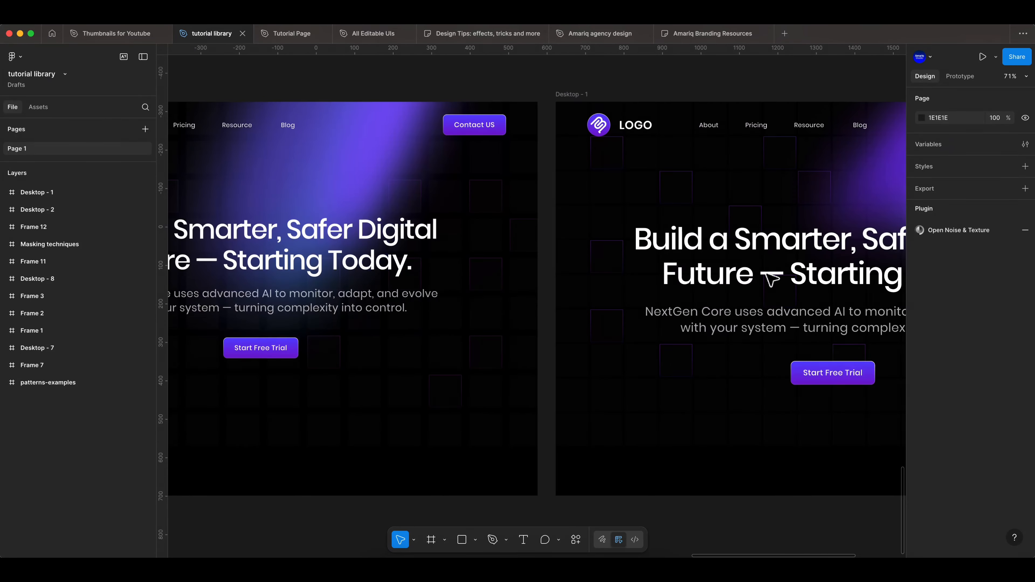
{"action": "scroll", "coordinate": [375, 313], "scroll_direction": "left", "scroll_amount": 12}
{"action": "scroll", "coordinate": [385, 304], "scroll_direction": "up", "scroll_amount": 2}
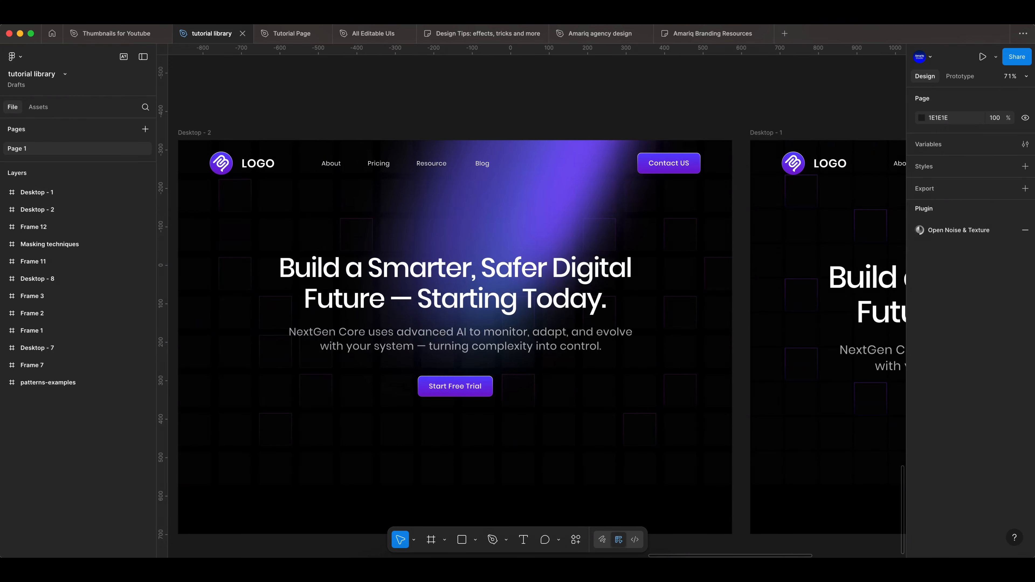
{"action": "left_click", "coordinate": [370, 321]}
{"action": "left_click", "coordinate": [430, 296]}
{"action": "left_click", "coordinate": [456, 390]}
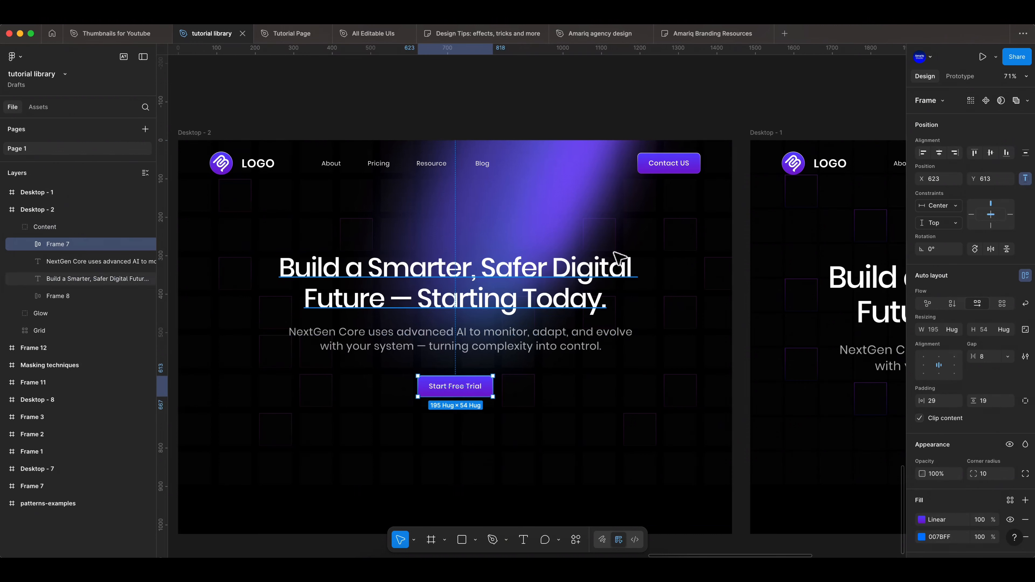
{"action": "left_click", "coordinate": [675, 171]}
In the Tutorial Page file, create a 1440 × 1024 Desktop frame and fill it with black 000000.
{"action": "key", "text": "ctrl+Tab"}
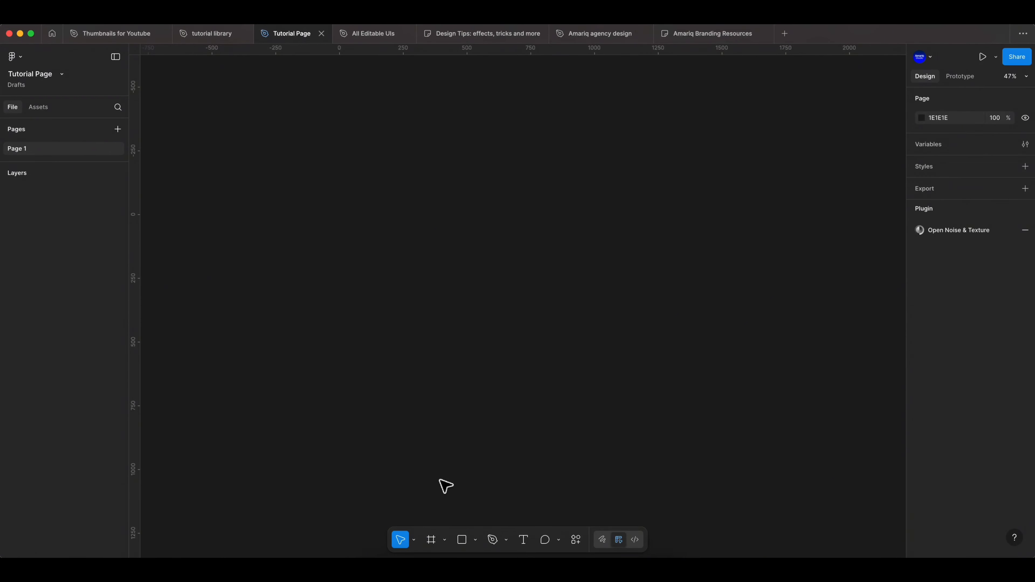
{"action": "left_click", "coordinate": [432, 541]}
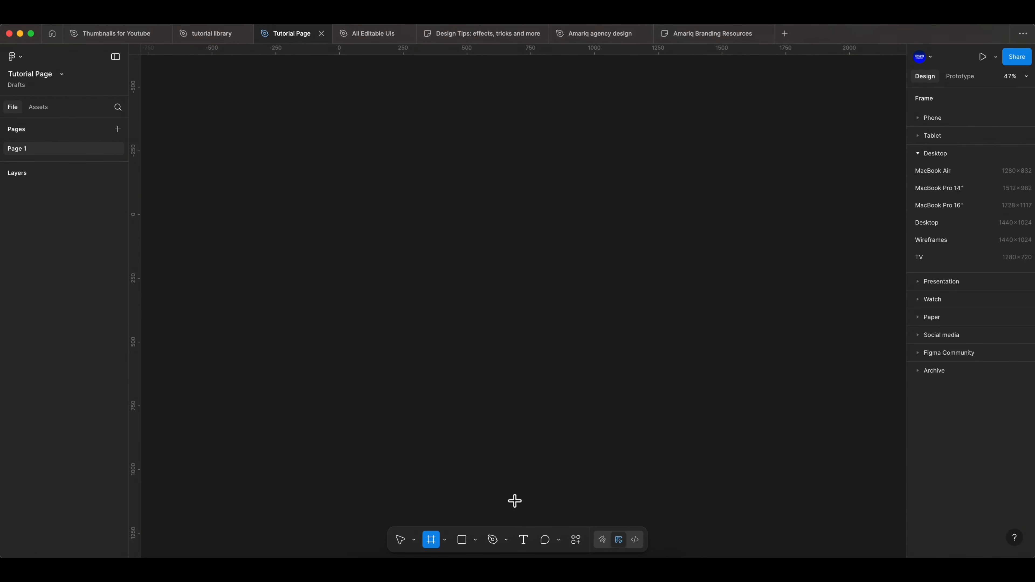
{"action": "left_click", "coordinate": [936, 222]}
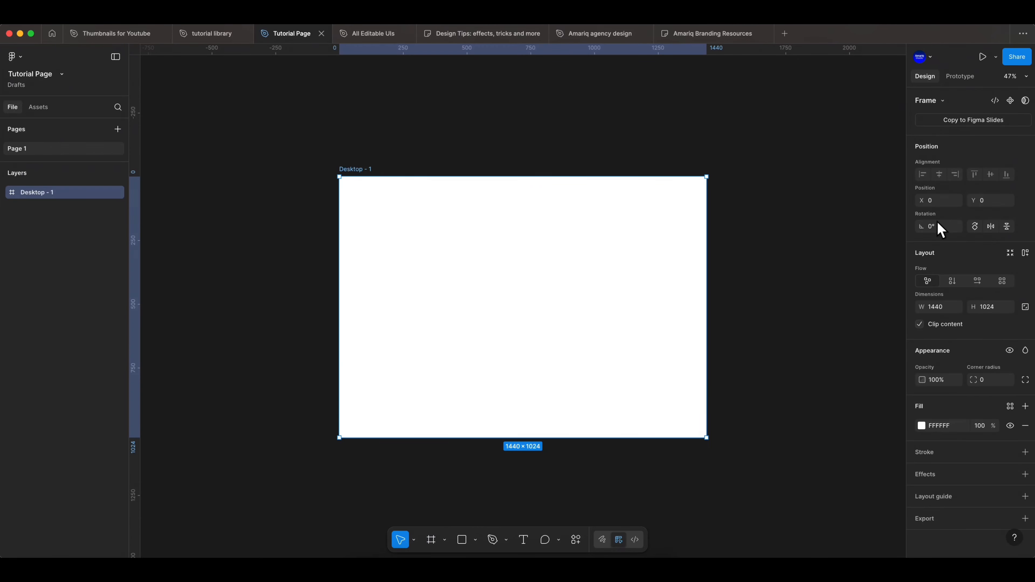
{"action": "left_click", "coordinate": [922, 425]}
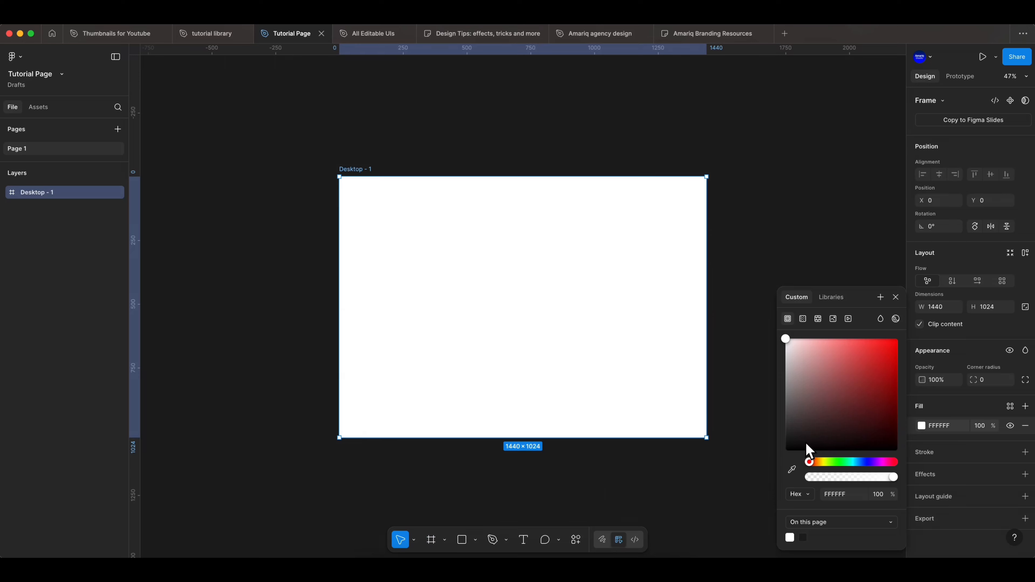
{"action": "left_click_drag", "start_coordinate": [801, 445], "coordinate": [768, 462]}
{"action": "left_click", "coordinate": [896, 298]}
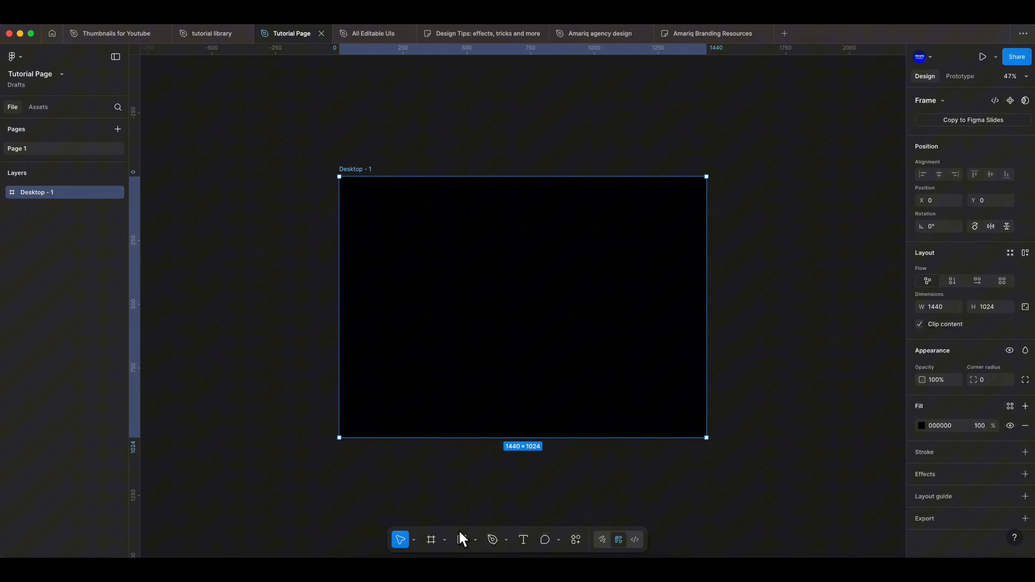
Draw a small frame in the upper-left corner of Desktop - 1 and set its size to 85 × 85.
{"action": "left_click", "coordinate": [431, 541]}
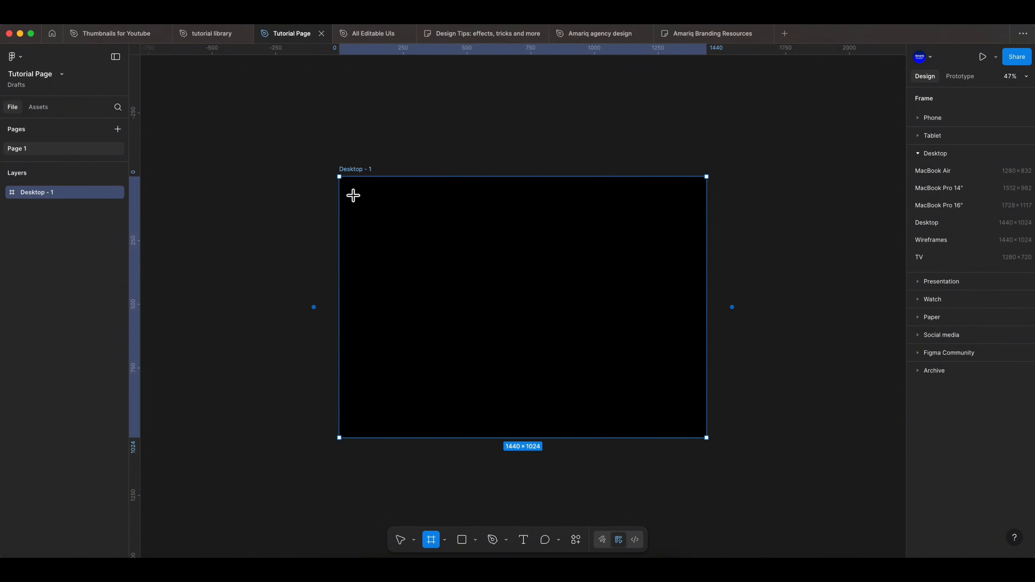
{"action": "mouse_move", "coordinate": [349, 186]}
{"action": "left_mouse_down"}
{"action": "mouse_move", "coordinate": [347, 197]}
{"action": "mouse_move", "coordinate": [362, 200]}
{"action": "left_mouse_up"}
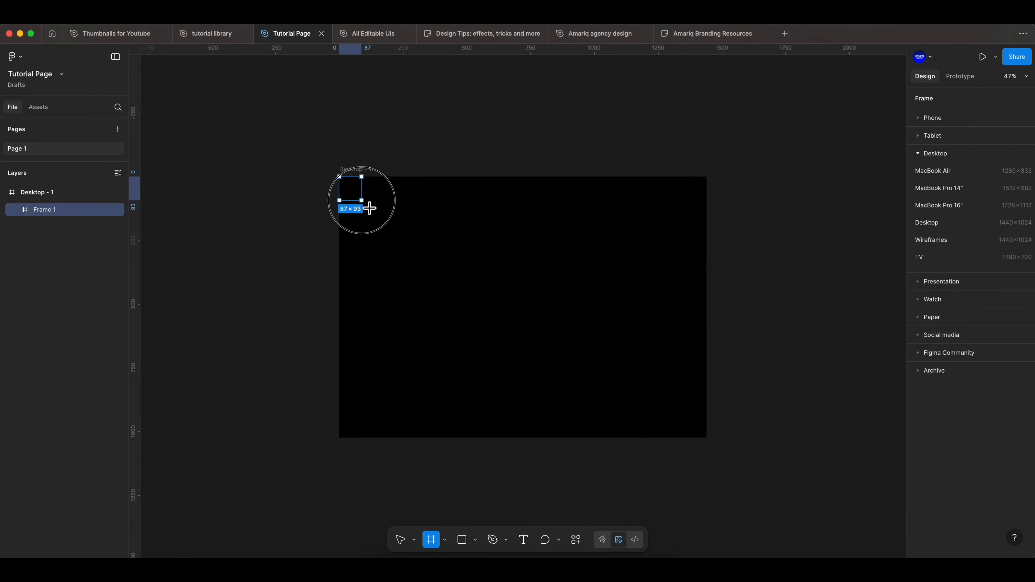
{"action": "left_click", "coordinate": [945, 331]}
{"action": "key", "text": "BackSpace"}
{"action": "type", "text": "5"}
{"action": "left_click", "coordinate": [996, 333]}
{"action": "type", "text": "85"}
{"action": "key", "text": "Return"}
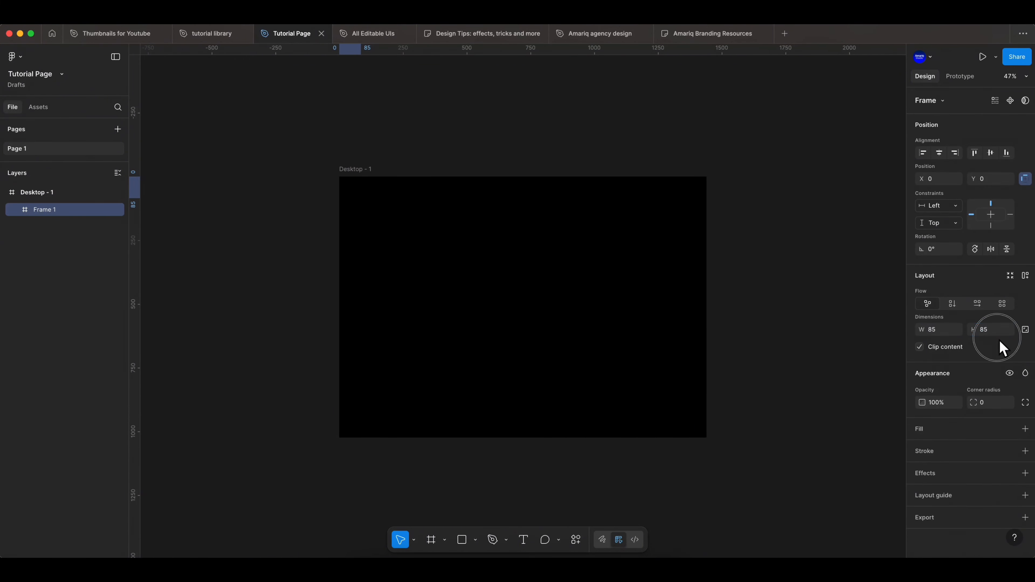
Give the small square frame a near-black solid fill of 090707.
{"action": "left_click", "coordinate": [944, 433]}
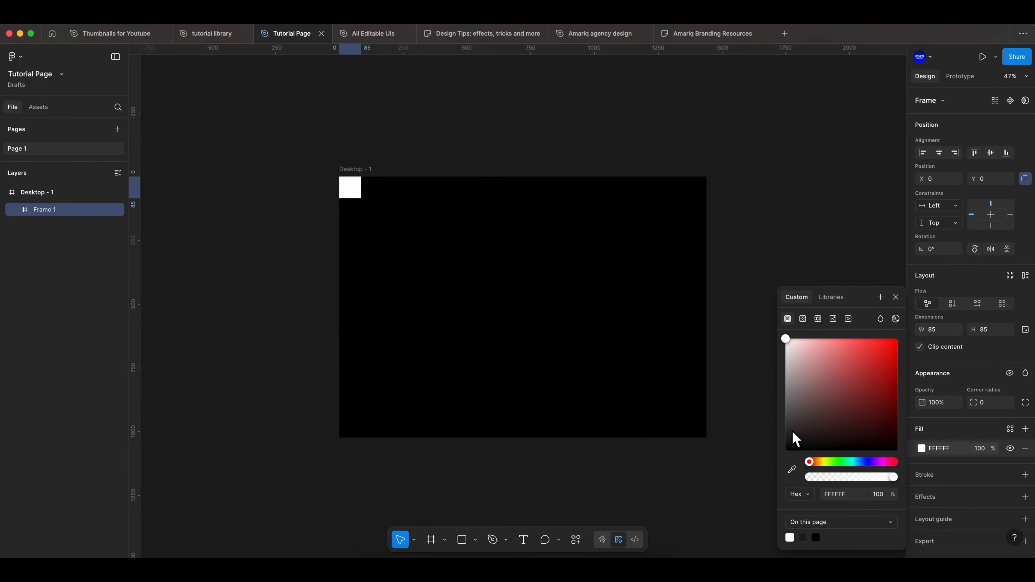
{"action": "left_click_drag", "start_coordinate": [793, 435], "coordinate": [812, 453]}
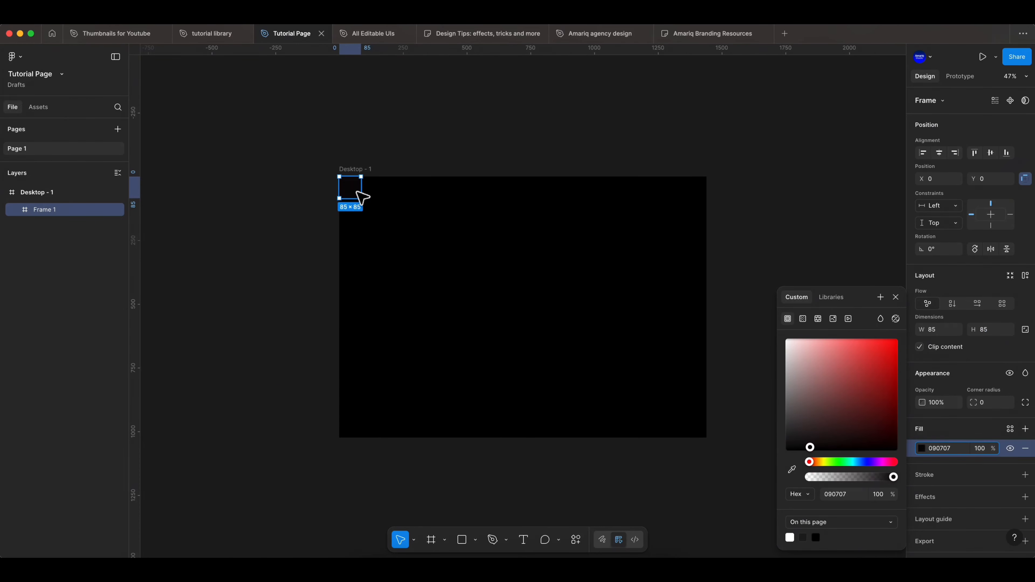
{"action": "left_click", "coordinate": [896, 297]}
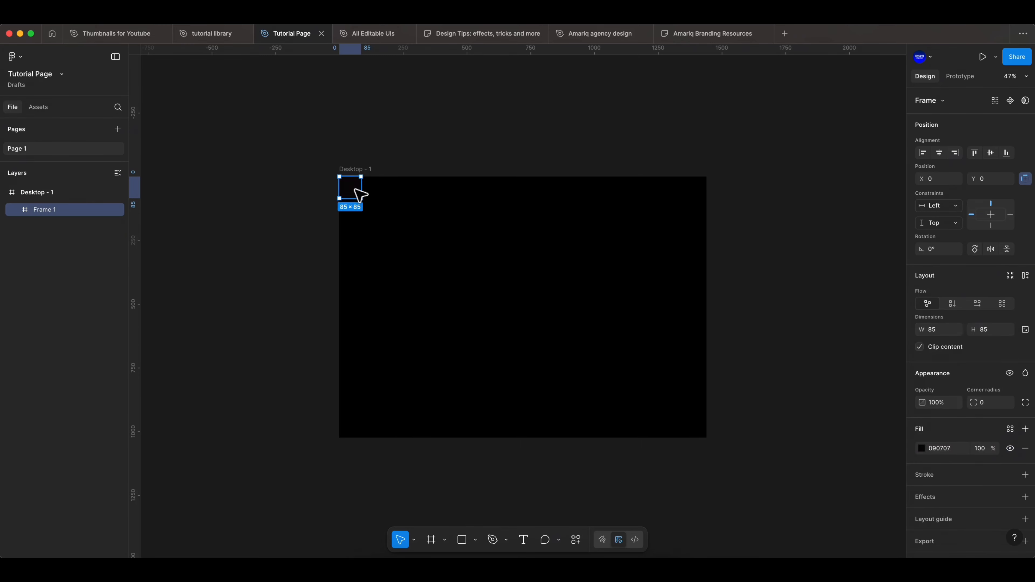
Duplicate the square directly to its right with no gap, then wrap both squares in an auto layout frame.
{"action": "left_click_drag", "start_coordinate": [354, 189], "coordinate": [381, 199]}
{"action": "left_click", "coordinate": [390, 222]}
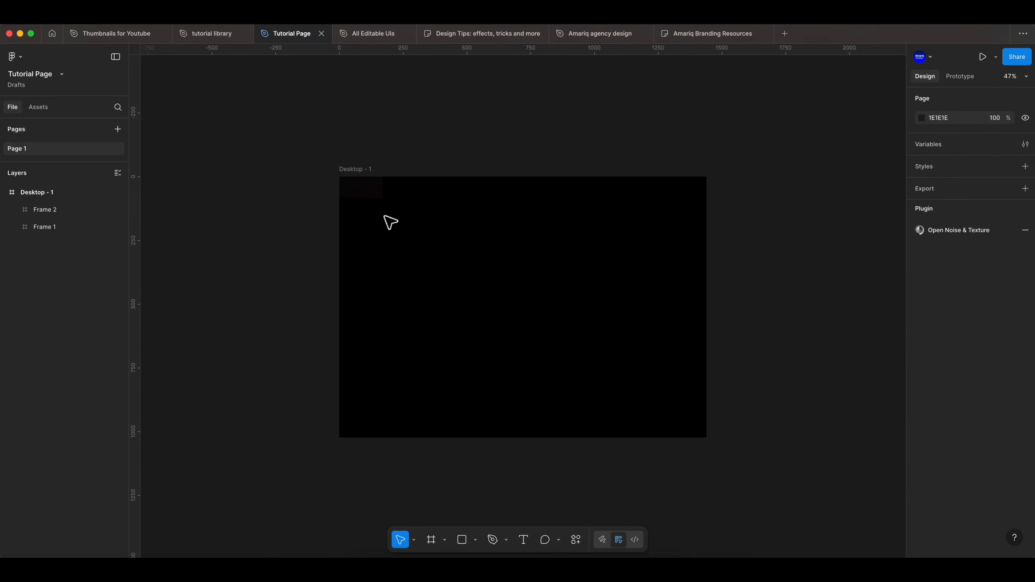
{"action": "left_click", "coordinate": [369, 192]}
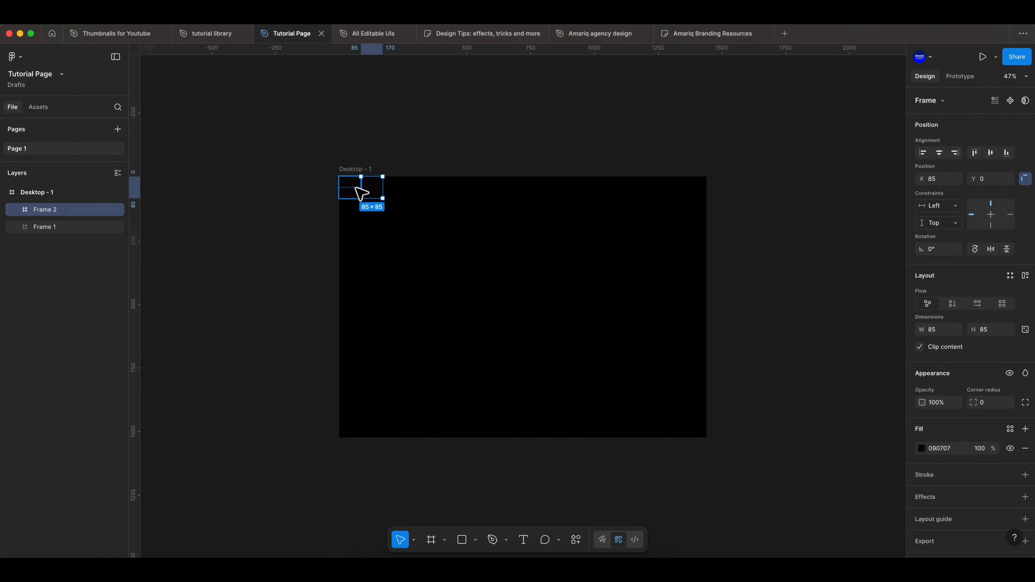
{"action": "left_click", "coordinate": [358, 190], "text": "shift"}
{"action": "right_click", "coordinate": [367, 191]}
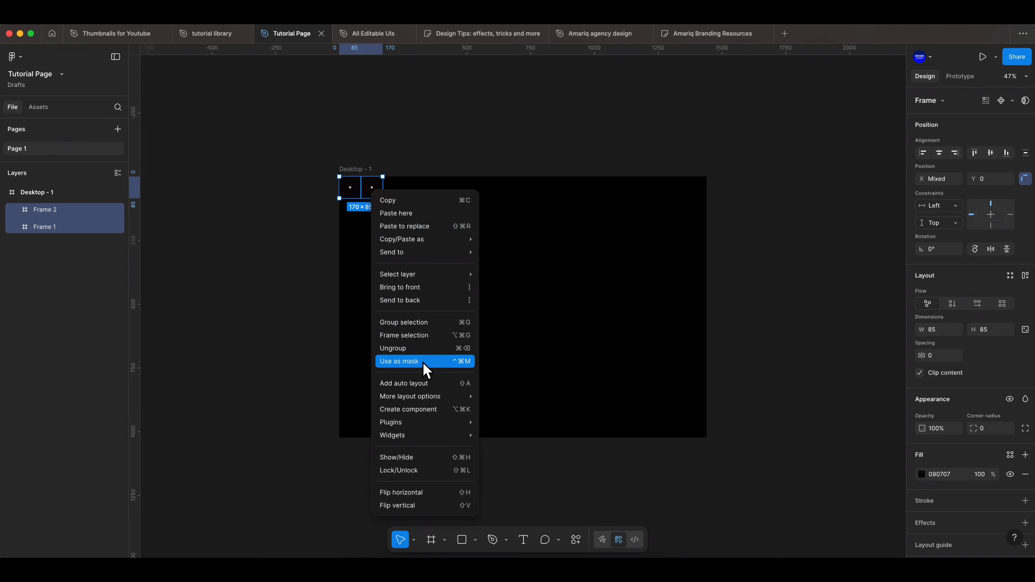
{"action": "left_click", "coordinate": [422, 384]}
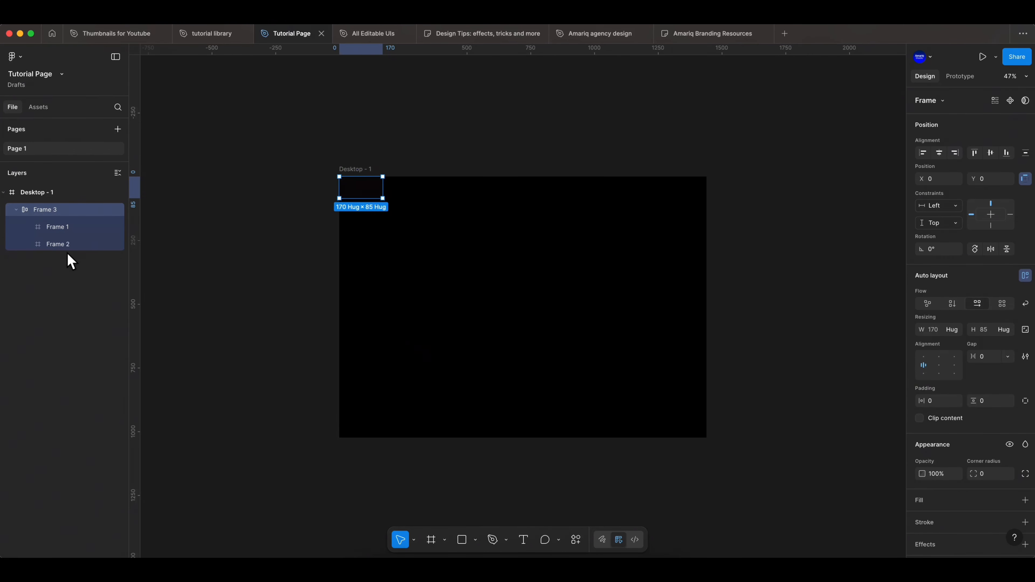
Duplicate the second square inside the auto layout until the row holds 16 squares.
{"action": "left_click", "coordinate": [72, 235]}
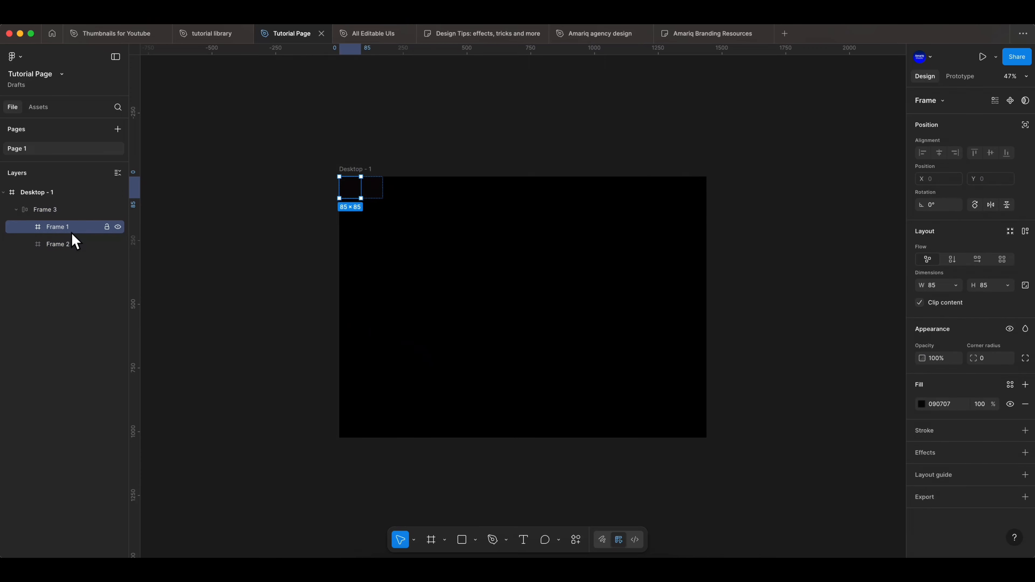
{"action": "left_click", "coordinate": [73, 244]}
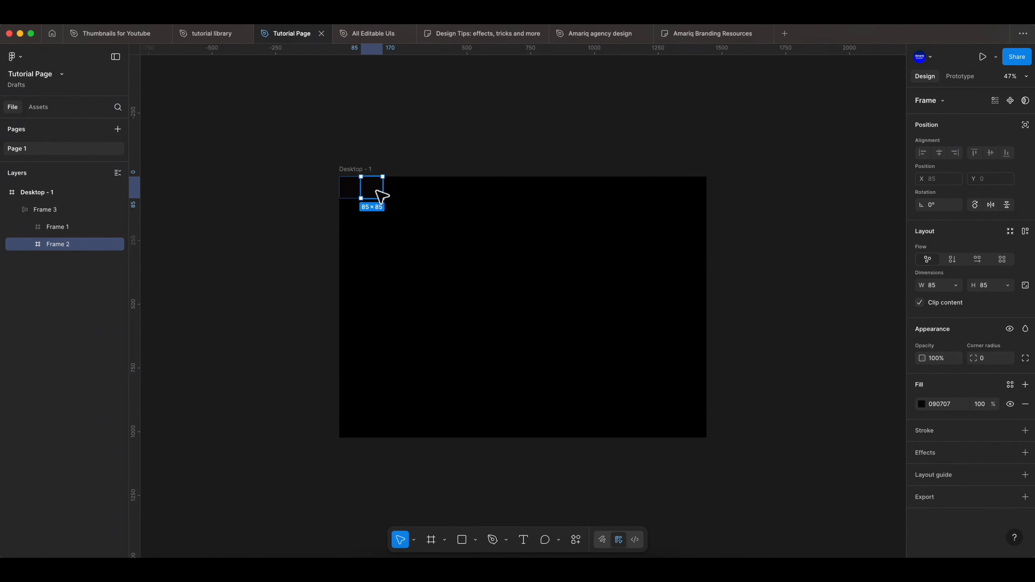
{"action": "key", "text": "super+d"}
{"action": "key", "text": "super+d"}
{"action": "key", "text": "super+d"}
{"action": "key", "text": "super+d"}
{"action": "key", "text": "super+d"}
{"action": "key", "text": "super+d"}
{"action": "key", "text": "super+d"}
{"action": "key", "text": "super+d"}
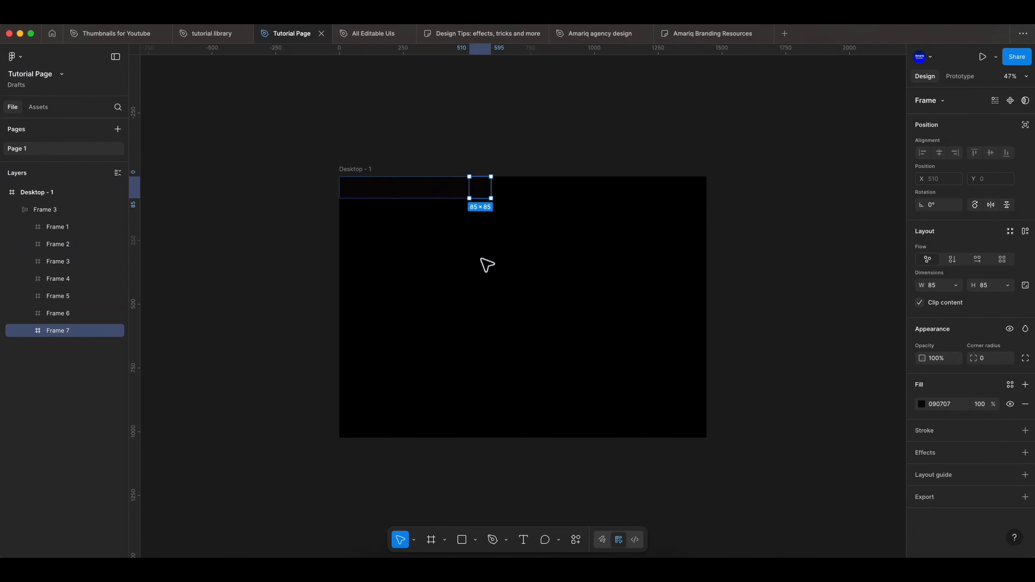
{"action": "key", "text": "super+d"}
{"action": "key", "text": "super+d"}
{"action": "key", "text": "super+d"}
{"action": "key", "text": "super+d"}
{"action": "key", "text": "super+d"}
{"action": "key", "text": "super+d"}
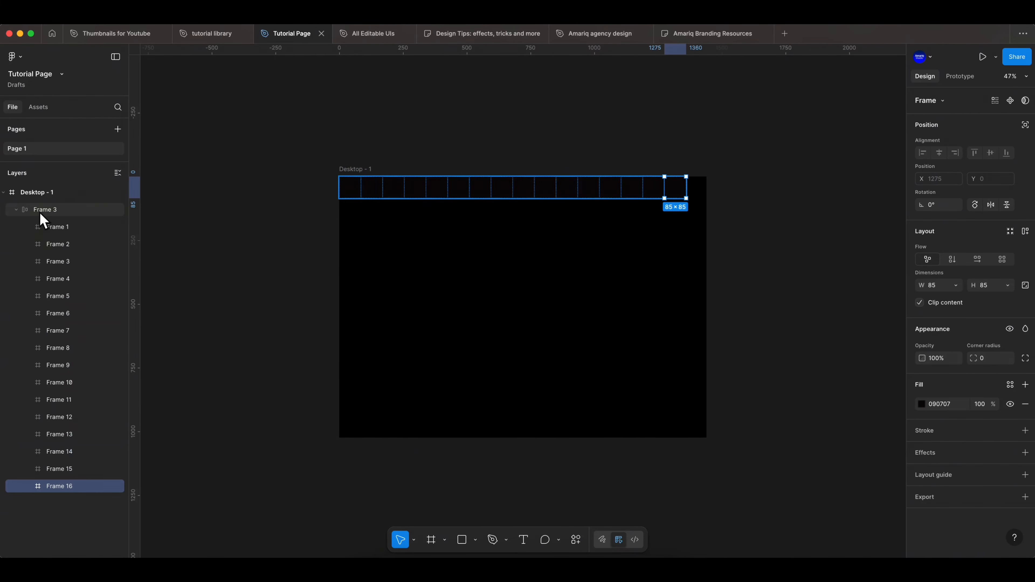
Set the row's auto layout gap to 5 and change its flow to grid.
{"action": "left_click", "coordinate": [62, 213]}
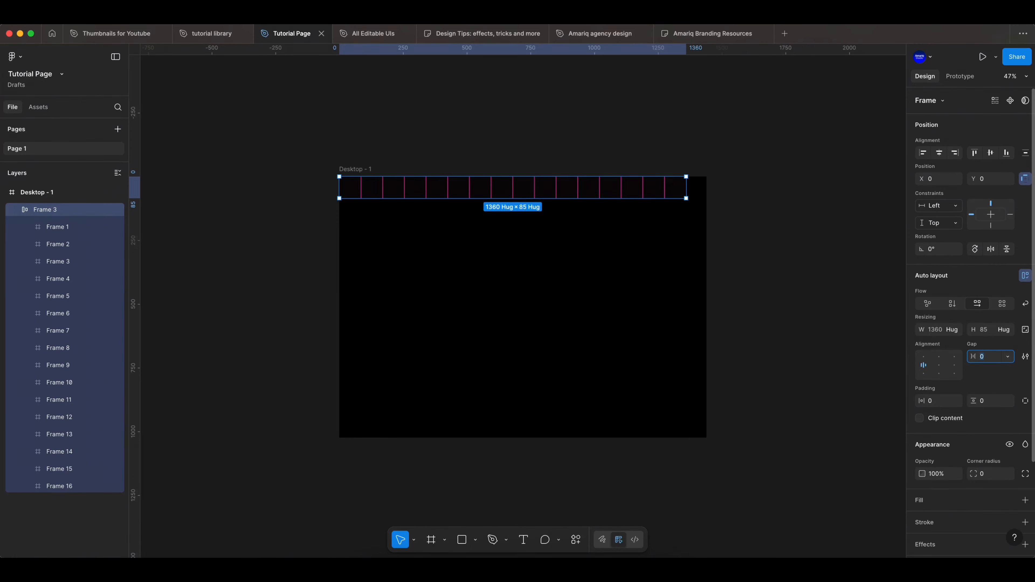
{"action": "key", "text": "Up"}
{"action": "key", "text": "Up"}
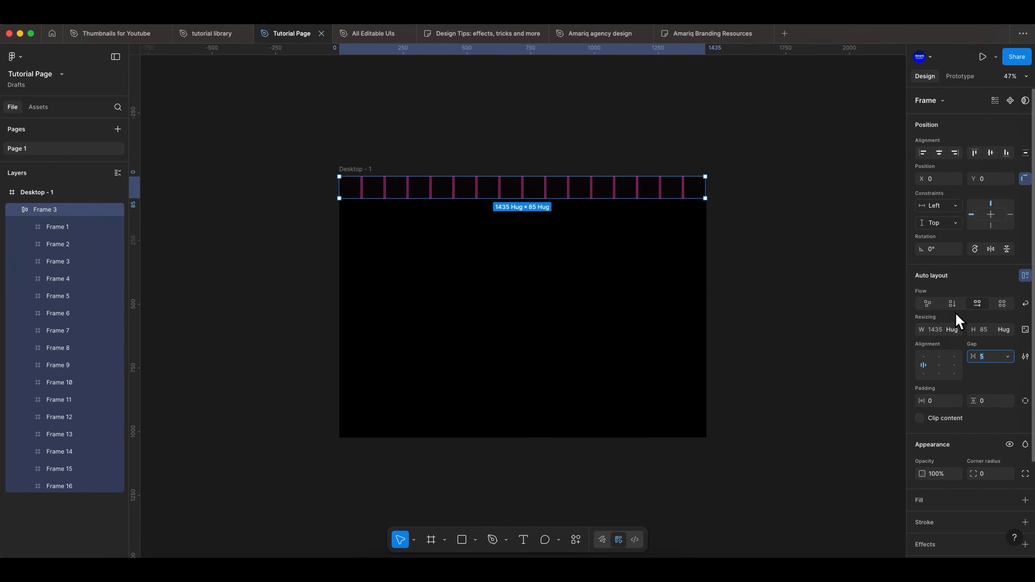
{"action": "left_click", "coordinate": [1003, 306]}
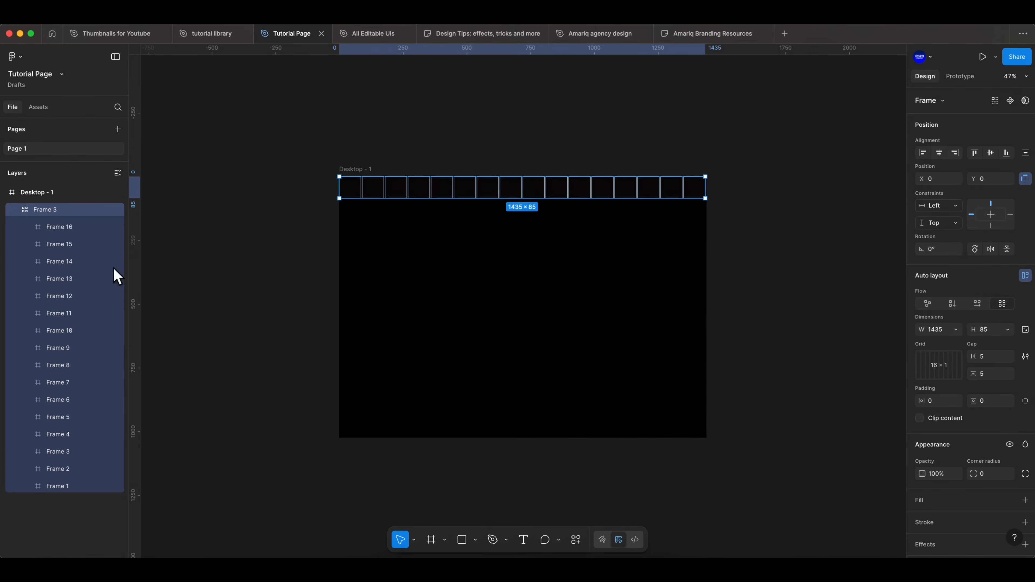
Duplicate the last square in the grid until ten rows of 16 squares are filled, 160 squares in total.
{"action": "left_click", "coordinate": [74, 229]}
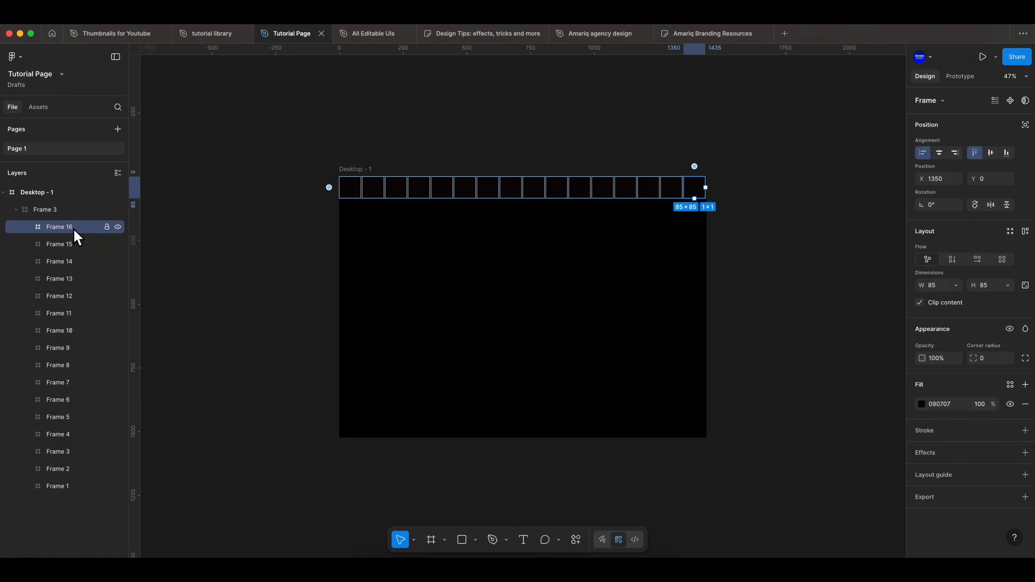
{"action": "key", "text": "ctrl+d"}
{"action": "key", "text": "ctrl+d"}
{"action": "key", "text": "ctrl+d"}
{"action": "key", "text": "ctrl+d"}
{"action": "key", "text": "ctrl+d"}
{"action": "key", "text": "ctrl+d"}
{"action": "key", "text": "ctrl+d"}
{"action": "key", "text": "ctrl+d"}
{"action": "key", "text": "ctrl+d"}
{"action": "key", "text": "ctrl+d"}
{"action": "key", "text": "ctrl+d"}
{"action": "key", "text": "ctrl+d"}
{"action": "key", "text": "ctrl+d"}
{"action": "key", "text": "ctrl+d"}
{"action": "key", "text": "ctrl+d"}
{"action": "key", "text": "ctrl+d"}
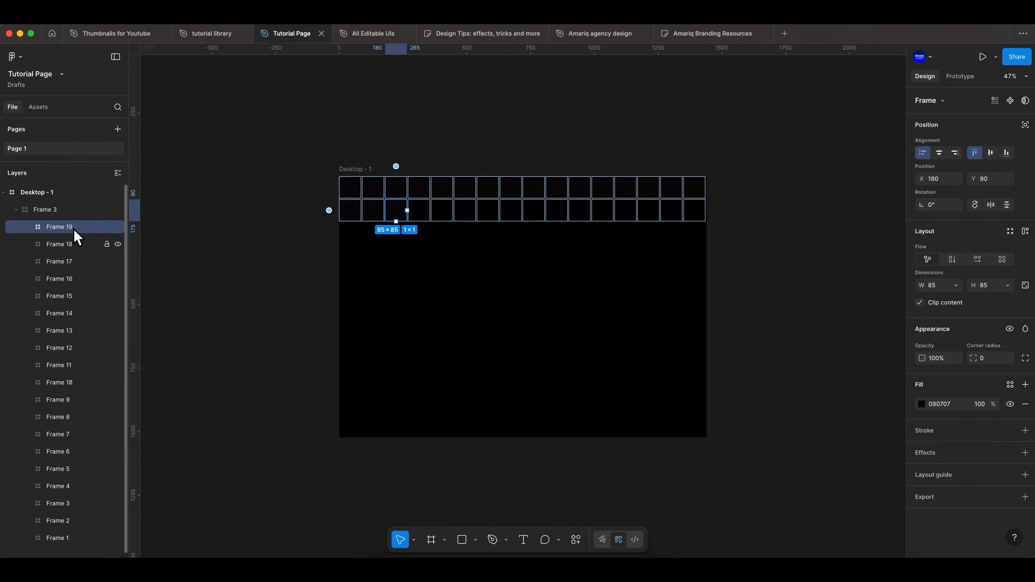
{"action": "key", "text": "ctrl+d"}
{"action": "key", "text": "ctrl+d"}
{"action": "key", "text": "ctrl+d"}
{"action": "key", "text": "ctrl+d"}
{"action": "key", "text": "ctrl+d"}
{"action": "key", "text": "ctrl+d"}
{"action": "key", "text": "ctrl+d"}
{"action": "key", "text": "ctrl+d"}
{"action": "key", "text": "ctrl+d"}
{"action": "key", "text": "ctrl+d"}
{"action": "key", "text": "ctrl+d"}
{"action": "key", "text": "ctrl+d"}
{"action": "key", "text": "ctrl+d"}
{"action": "key", "text": "ctrl+d"}
{"action": "key", "text": "ctrl+d"}
{"action": "key", "text": "ctrl+d"}
{"action": "key", "text": "ctrl+d"}
{"action": "key", "text": "ctrl+d"}
{"action": "key", "text": "ctrl+d"}
{"action": "key", "text": "ctrl+d"}
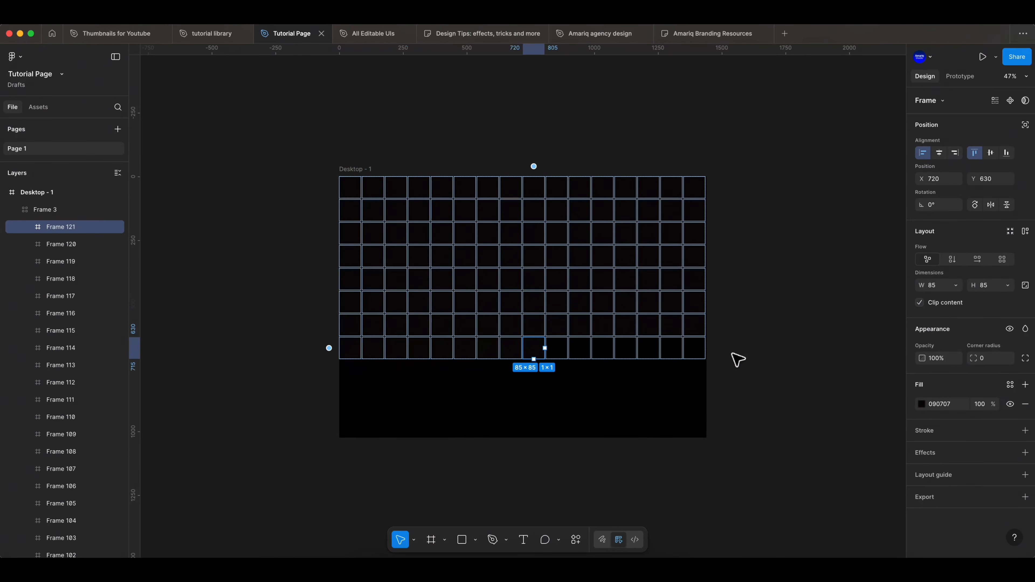
{"action": "left_click", "coordinate": [383, 480]}
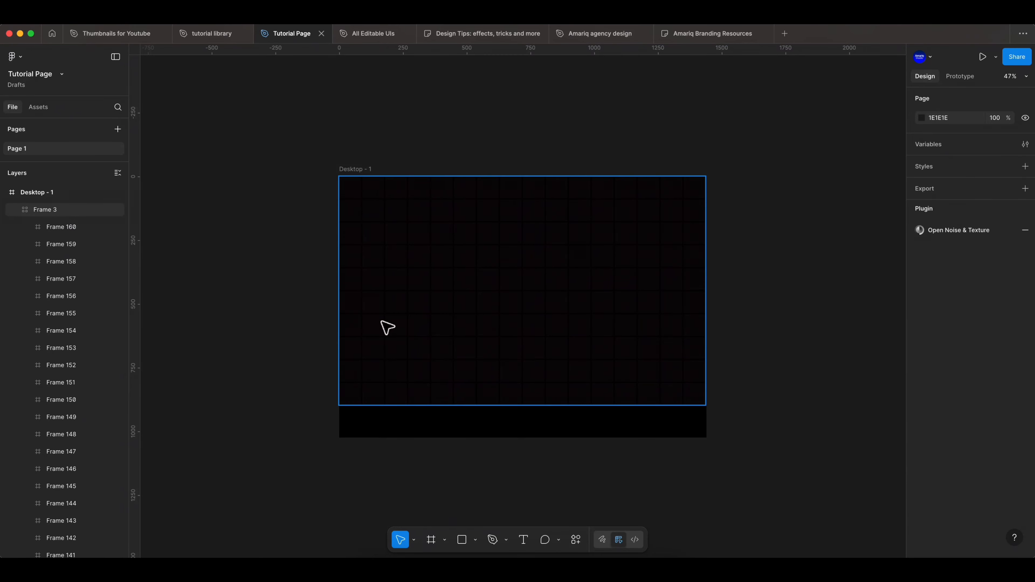
Remove the auto layout from the frame that contains all the grid squares.
{"action": "left_click", "coordinate": [409, 298]}
{"action": "right_click", "coordinate": [78, 207]}
{"action": "left_click", "coordinate": [133, 393]}
{"action": "left_click", "coordinate": [824, 408]}
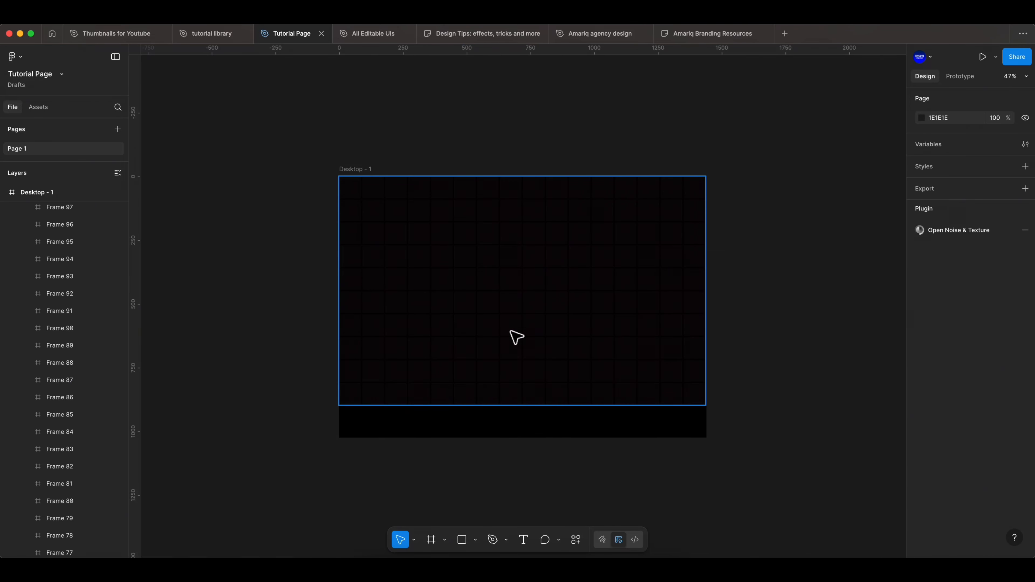
Add a linear gradient stroke to the square in row 6, column 7 of the grid and flip the gradient direction.
{"action": "left_click", "coordinate": [492, 309]}
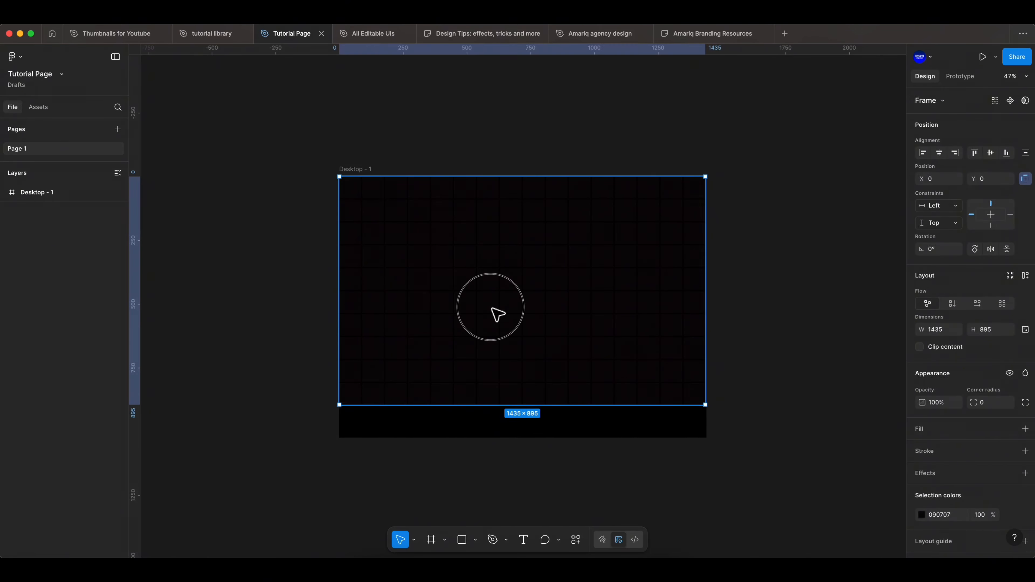
{"action": "left_click", "coordinate": [492, 309]}
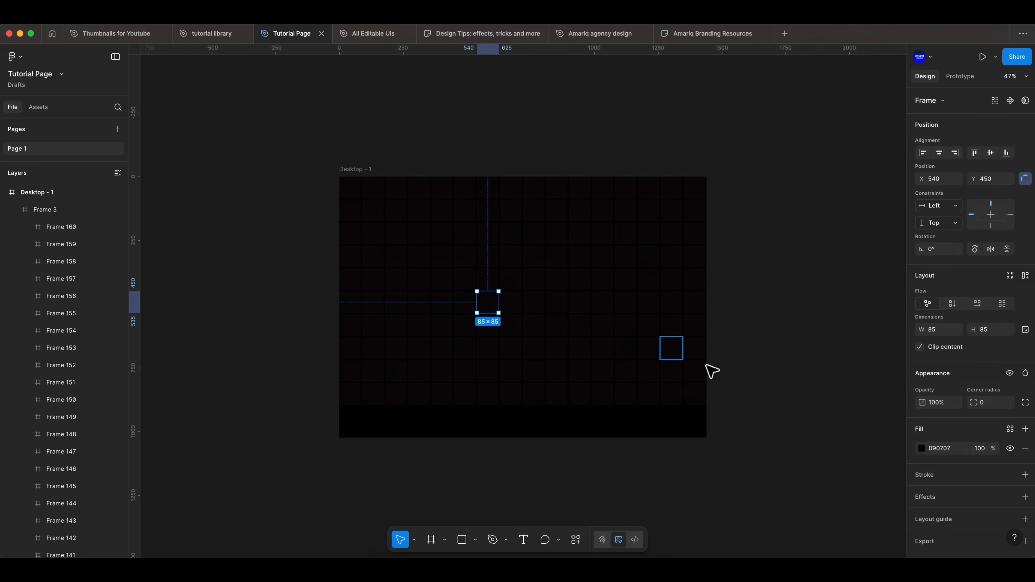
{"action": "left_click", "coordinate": [1025, 475]}
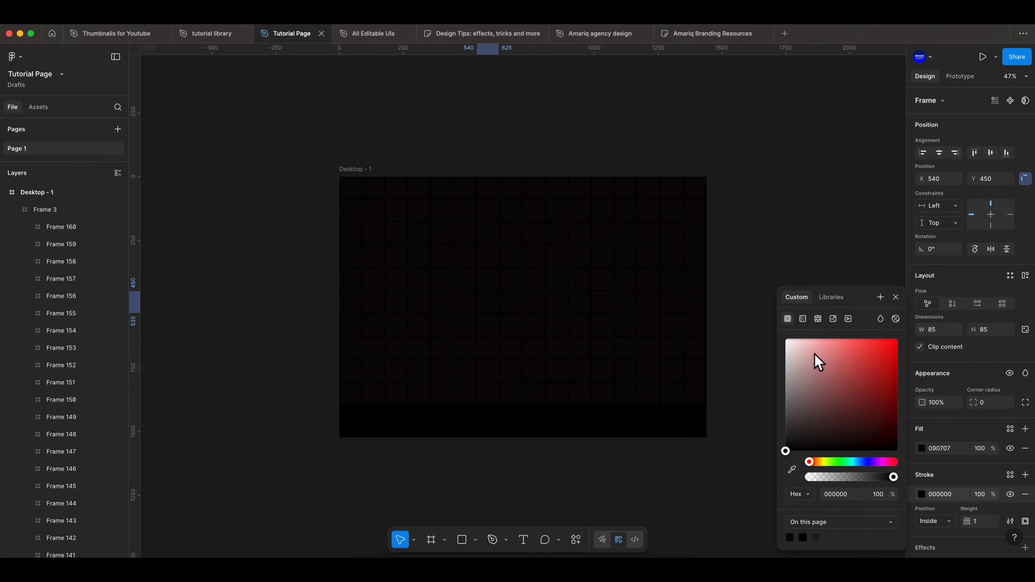
{"action": "left_click", "coordinate": [803, 319]}
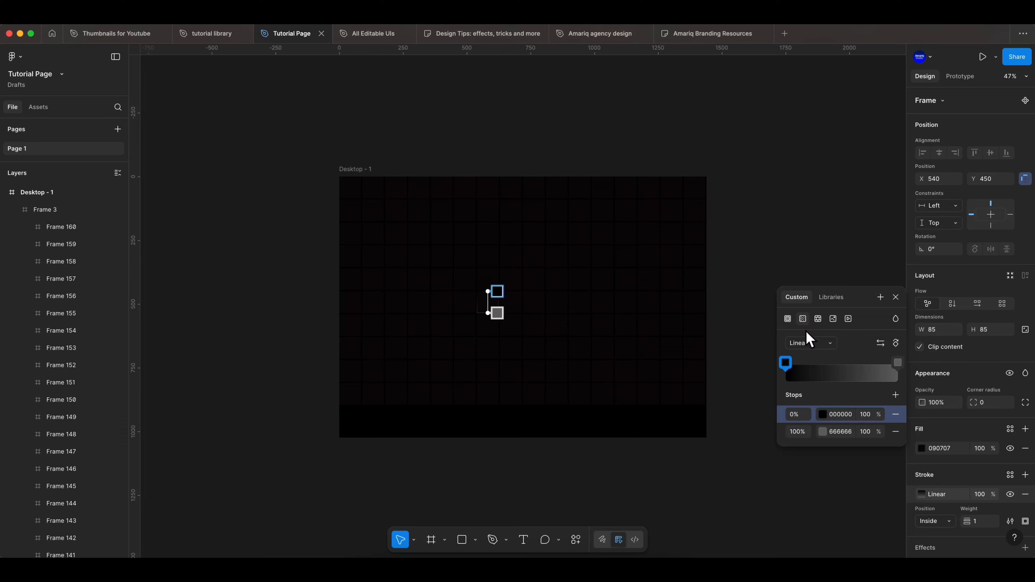
{"action": "left_click", "coordinate": [881, 344]}
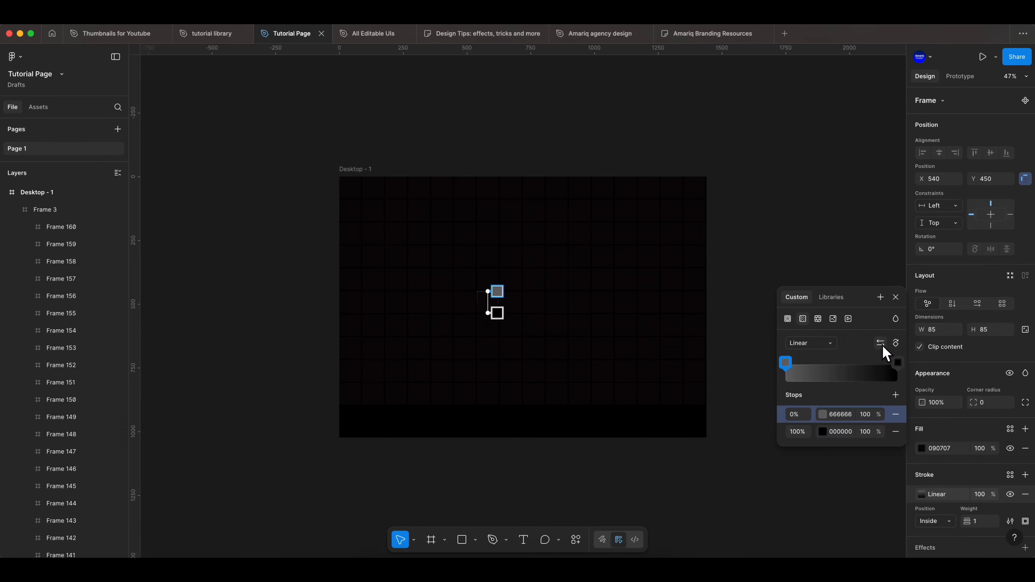
Set the stroke gradient's first stop to purple A22EEF and its last stop to dark blue 110F56.
{"action": "left_click", "coordinate": [786, 363]}
{"action": "left_click", "coordinate": [747, 462]}
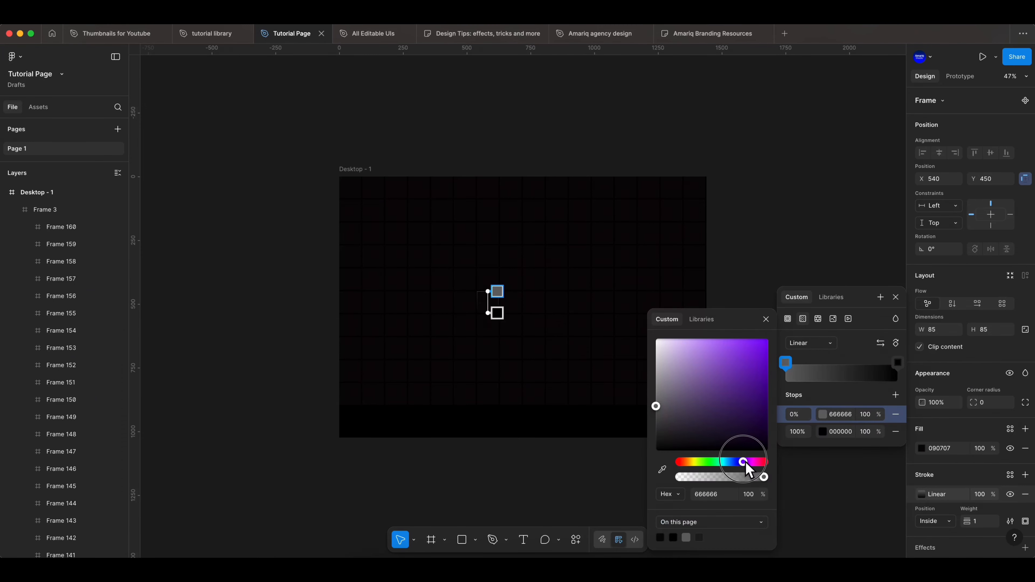
{"action": "left_click", "coordinate": [748, 347]}
{"action": "key", "text": "Escape"}
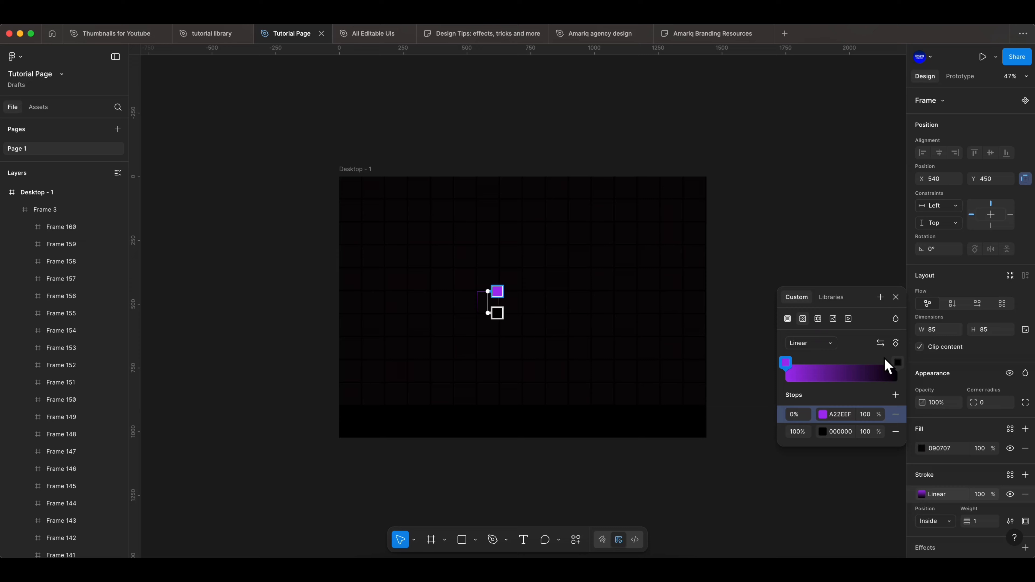
{"action": "left_click", "coordinate": [822, 433]}
{"action": "left_click_drag", "start_coordinate": [758, 462], "coordinate": [738, 462]}
{"action": "left_click", "coordinate": [750, 412]}
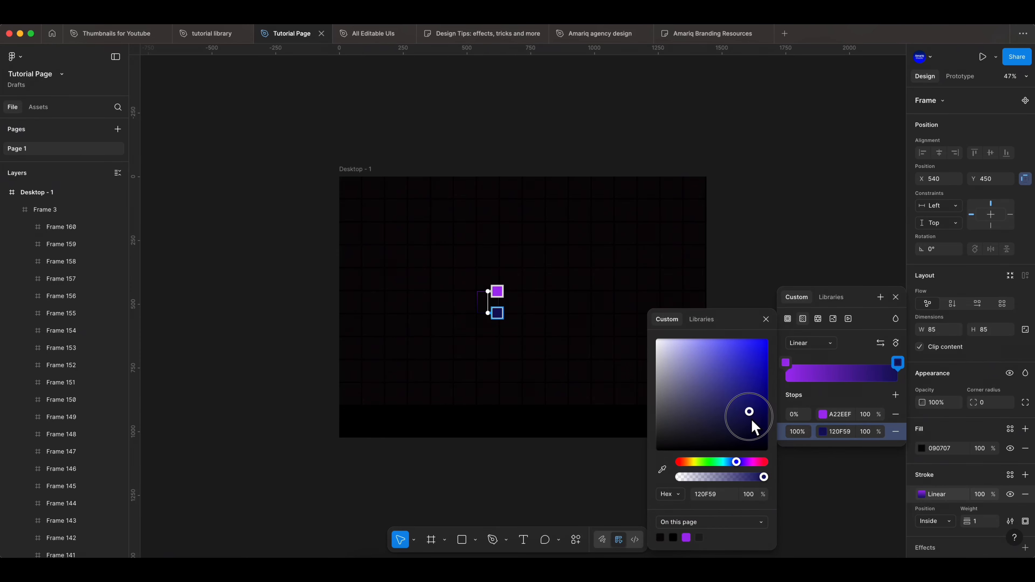
{"action": "left_click", "coordinate": [895, 297]}
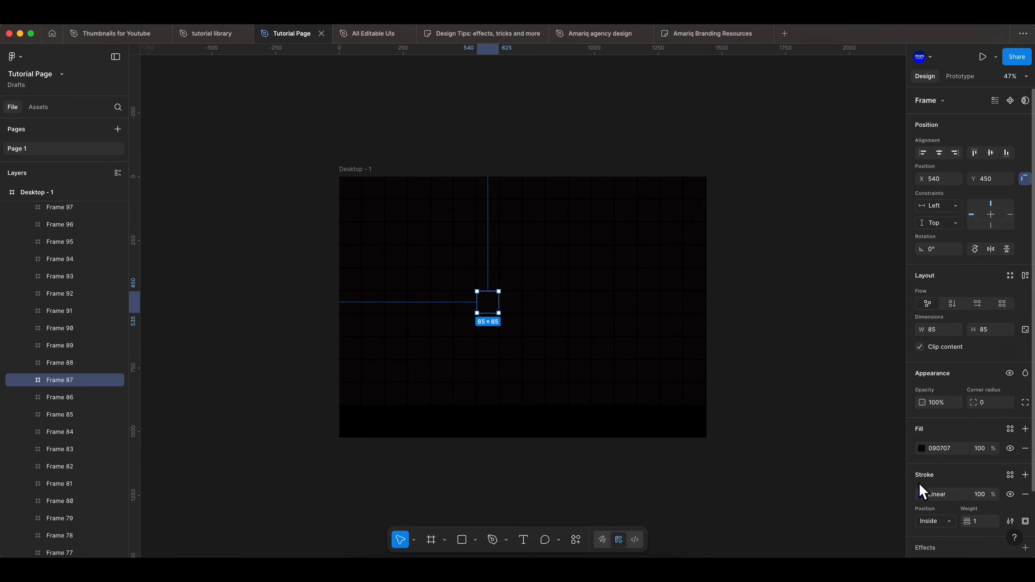
Copy the gradient stroke and paste it onto the squares in row 5 column 12, row 3 column 2 and row 4 column 14.
{"action": "left_click", "coordinate": [951, 496]}
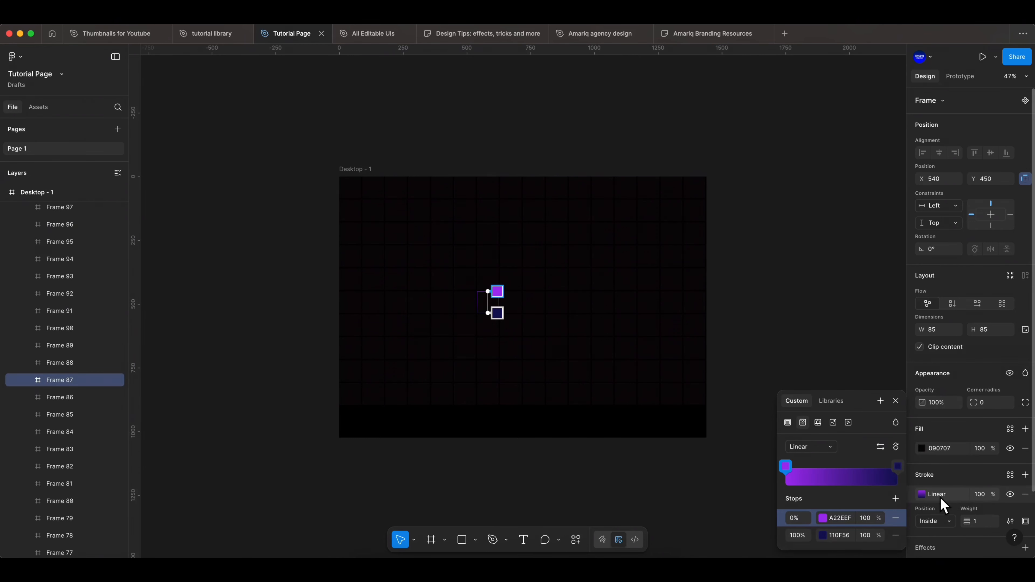
{"action": "left_click", "coordinate": [952, 498]}
{"action": "left_click", "coordinate": [608, 284]}
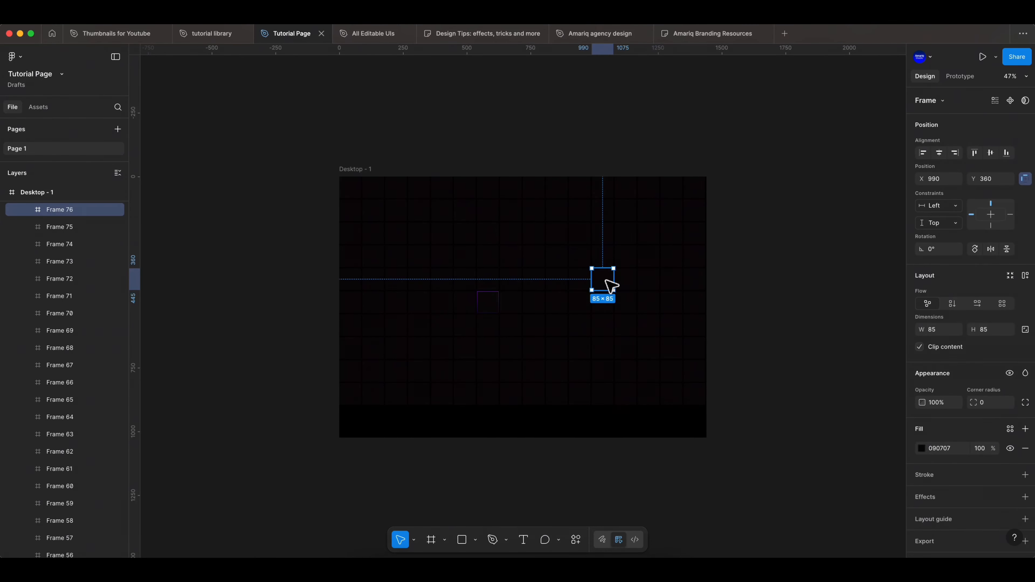
{"action": "key", "text": "super+v"}
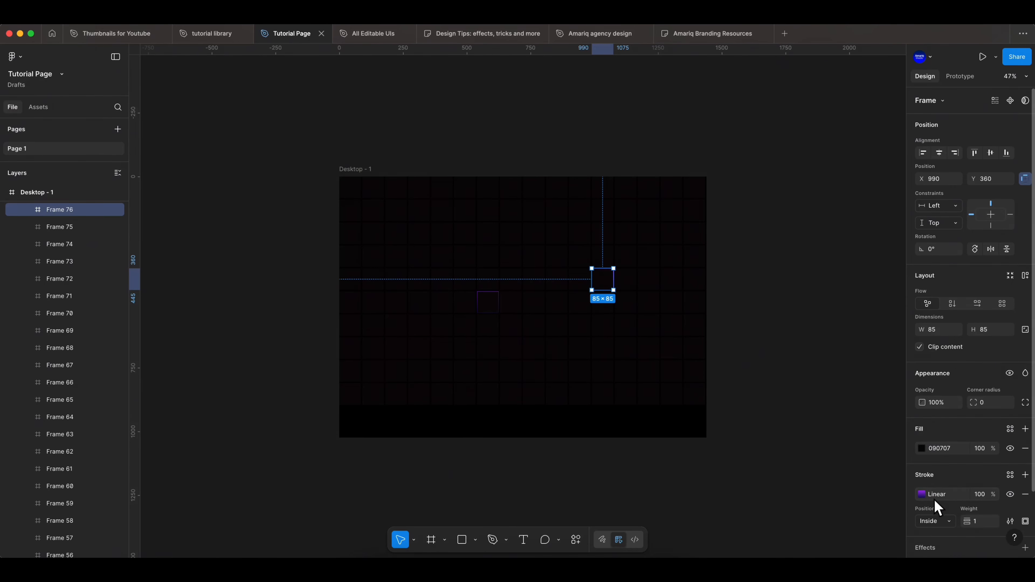
{"action": "left_click", "coordinate": [751, 369]}
{"action": "left_click", "coordinate": [383, 239]}
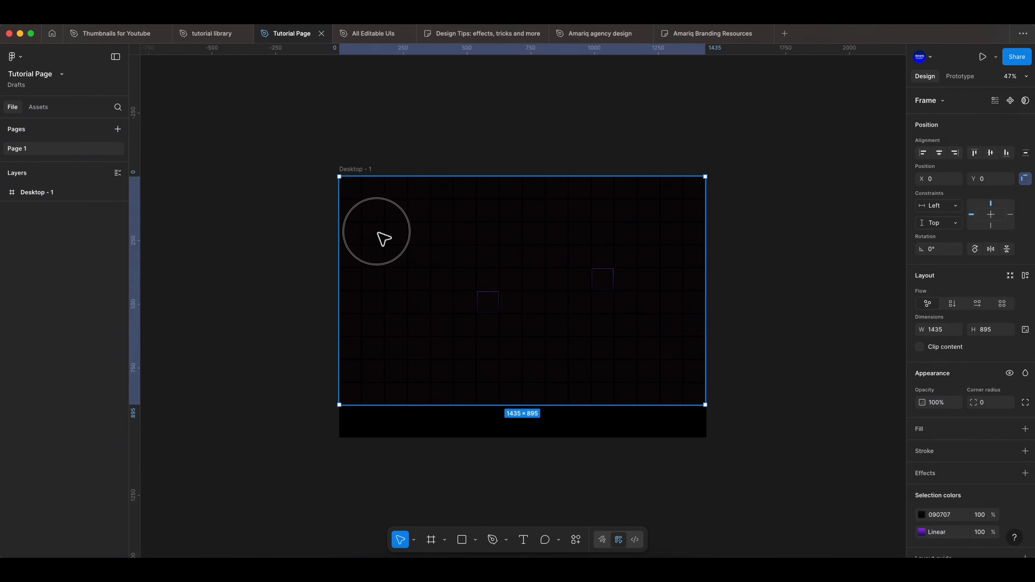
{"action": "key", "text": "super+v"}
{"action": "left_click", "coordinate": [652, 257]}
{"action": "key", "text": "super+v"}
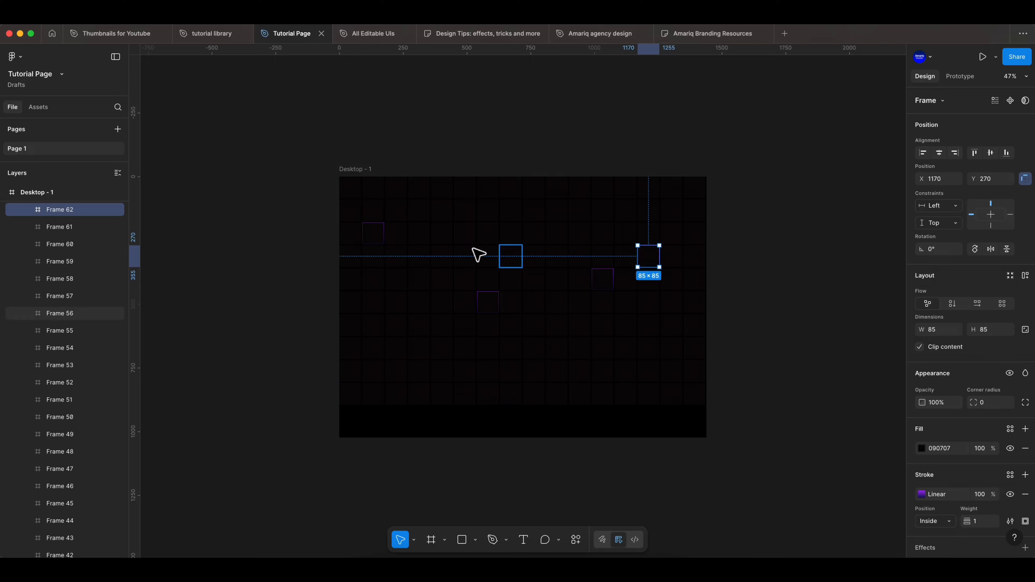
Paste the gradient stroke onto the fourth square of row 3 and the second and third squares of row 5.
{"action": "left_click", "coordinate": [422, 236]}
{"action": "key", "text": "super+v"}
{"action": "left_click", "coordinate": [381, 261]}
{"action": "left_click", "coordinate": [377, 283]}
{"action": "key", "text": "super+v"}
{"action": "left_click", "coordinate": [396, 285]}
{"action": "key", "text": "super+v"}
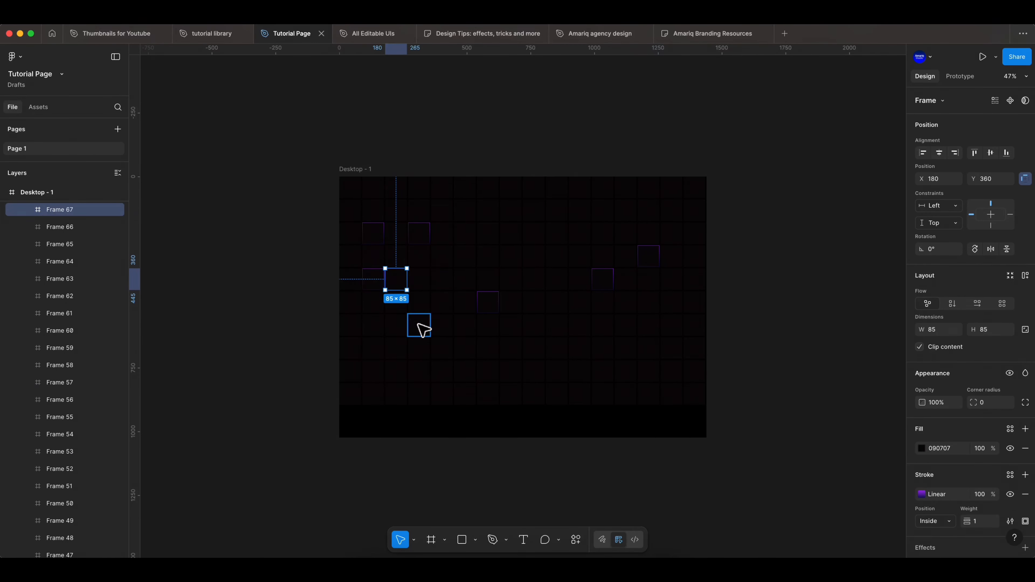
Paste the gradient stroke onto row 7 columns 2 and 14, row 5 column 16 and row 8 column 9.
{"action": "left_click", "coordinate": [376, 327]}
{"action": "key", "text": "super+v"}
{"action": "left_click", "coordinate": [651, 325]}
{"action": "key", "text": "super+v"}
{"action": "left_click", "coordinate": [695, 280]}
{"action": "key", "text": "super+v"}
{"action": "left_click", "coordinate": [533, 347]}
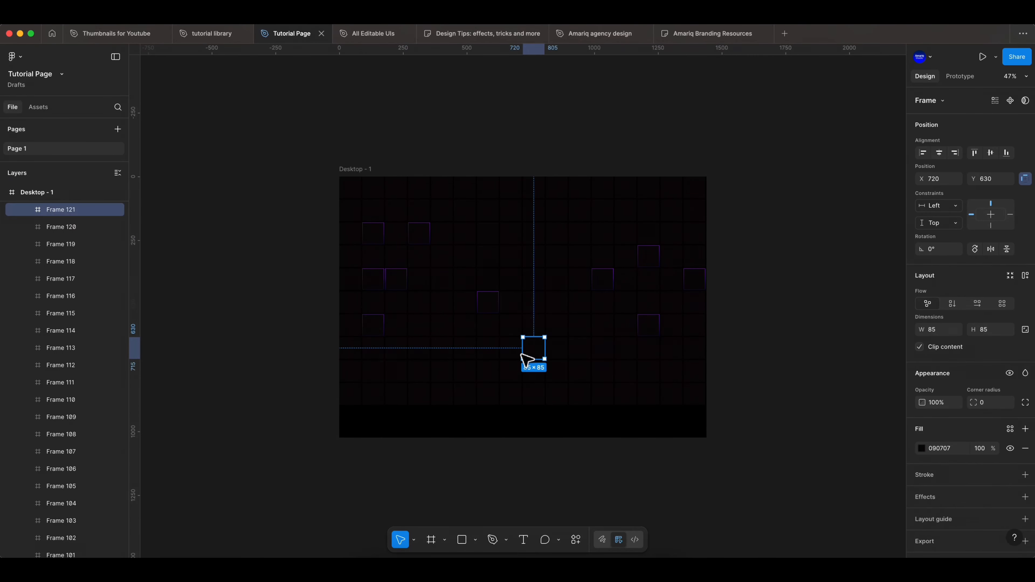
{"action": "key", "text": "super+v"}
Paste the gradient stroke onto the square in row 8 column 4 and onto columns 2, 12 and 15 of row 2.
{"action": "left_click", "coordinate": [419, 348]}
{"action": "key", "text": "super+v"}
{"action": "left_click", "coordinate": [373, 210]}
{"action": "key", "text": "super+v"}
{"action": "left_click", "coordinate": [602, 210]}
{"action": "key", "text": "super+v"}
{"action": "left_click", "coordinate": [671, 210]}
{"action": "key", "text": "super+v"}
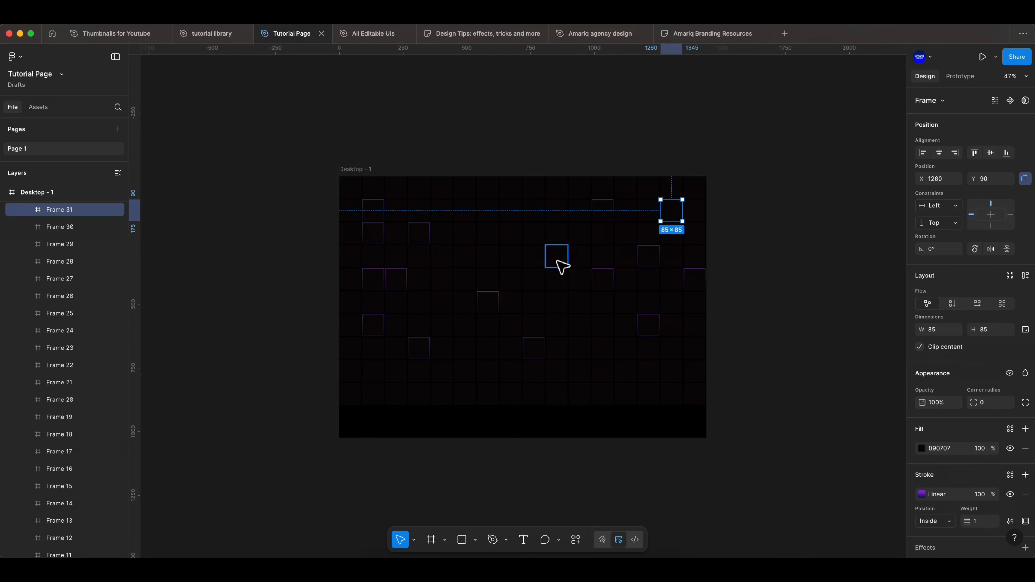
Remove the gradient stroke from the squares in row 3 column 2 and row 5 column 3.
{"action": "left_click", "coordinate": [579, 256]}
{"action": "left_click", "coordinate": [373, 237]}
Lower the opacity of Frame 3, which holds all the grid squares, to 51%.
{"action": "left_click", "coordinate": [70, 212]}
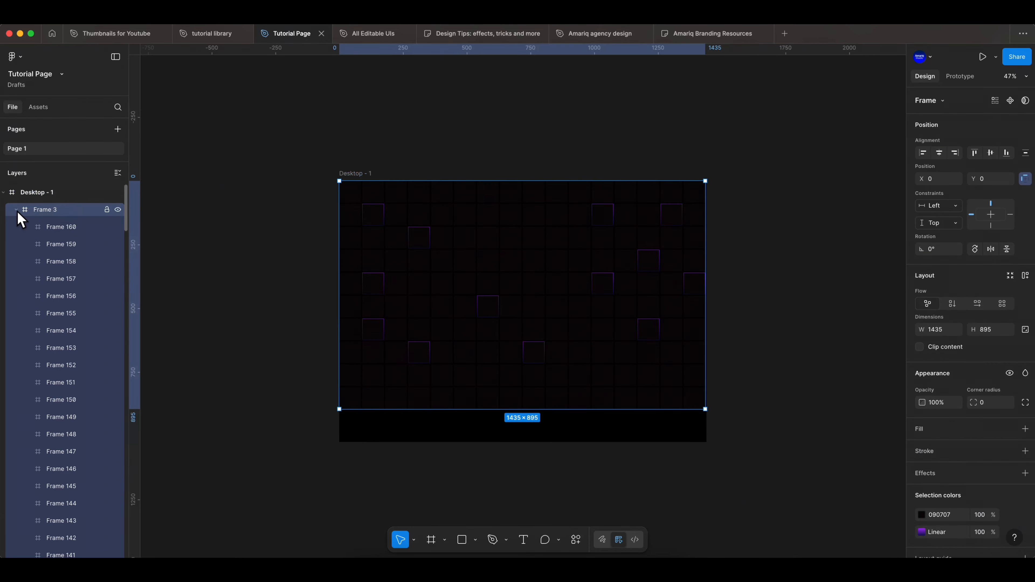
{"action": "left_click", "coordinate": [16, 210]}
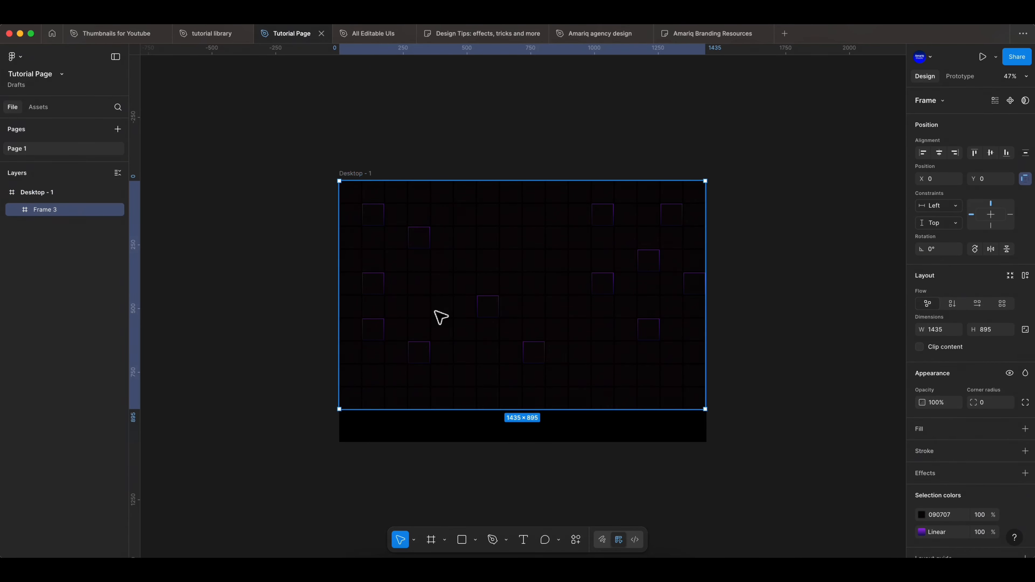
{"action": "left_click_drag", "start_coordinate": [927, 404], "coordinate": [907, 401]}
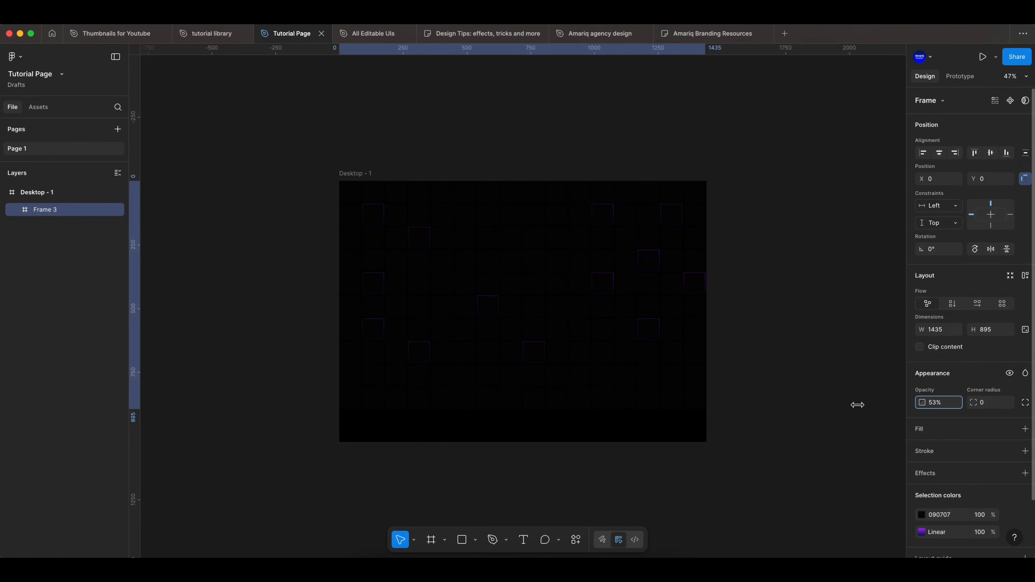
{"action": "left_click_drag", "start_coordinate": [858, 405], "coordinate": [861, 405]}
{"action": "left_click", "coordinate": [256, 346]}
Paste the copied Content group with the logo, navigation, headline, text and buttons into the Desktop - 1 frame, above the grid.
{"action": "scroll", "coordinate": [256, 347], "scroll_direction": "down", "scroll_amount": 1}
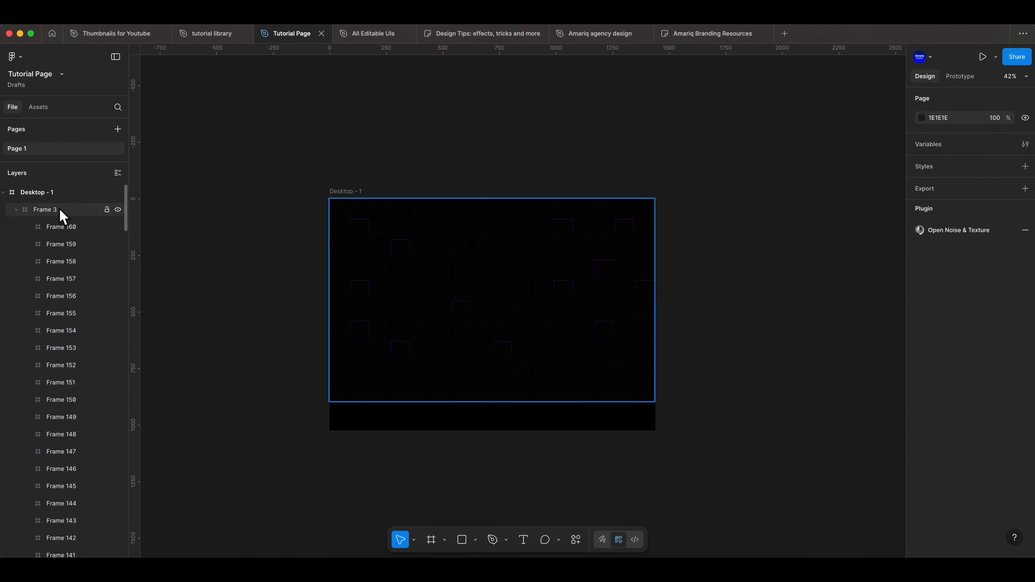
{"action": "left_click", "coordinate": [70, 198]}
{"action": "key", "text": "ctrl+v"}
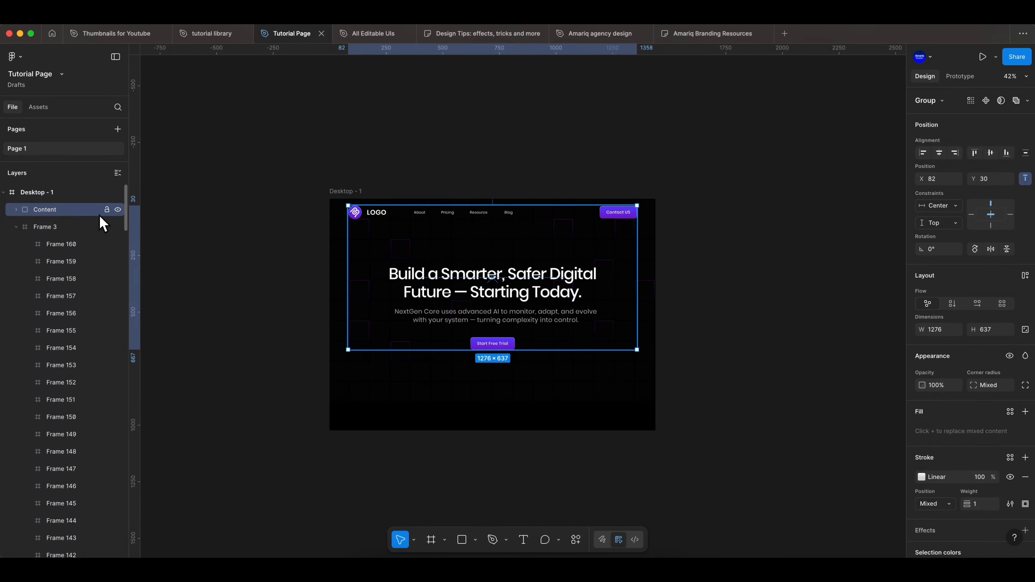
{"action": "left_click", "coordinate": [701, 335]}
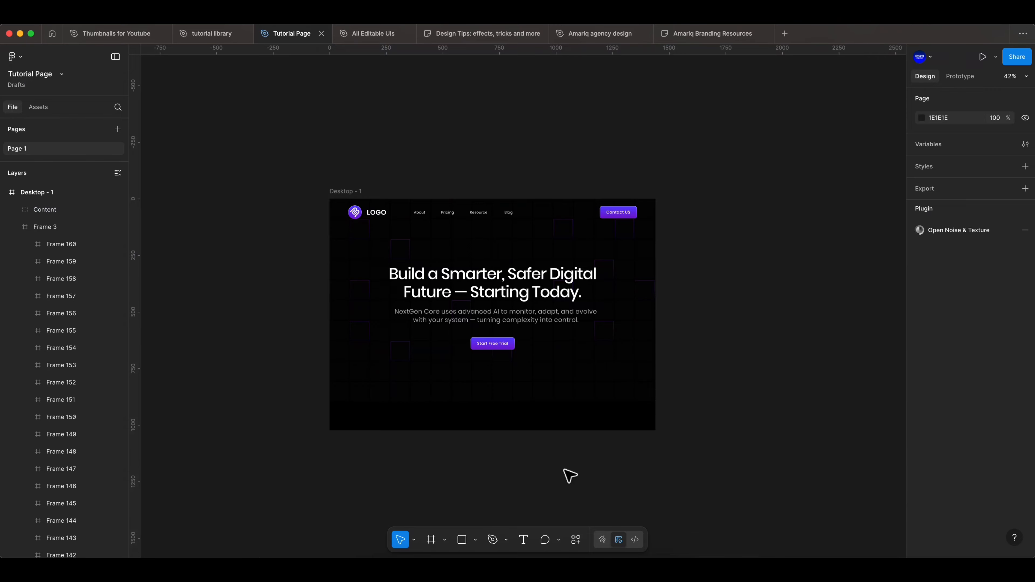
Review the hero section up close, checking the subheading text, the Start Free Trial button, the navigation bar and the background grid.
{"action": "left_click", "coordinate": [445, 185]}
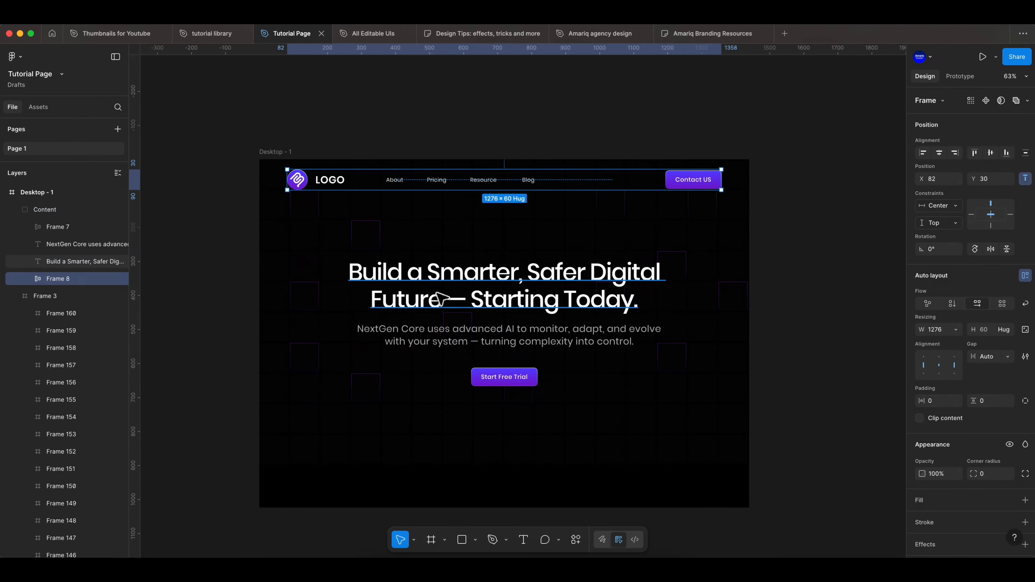
{"action": "left_click", "coordinate": [439, 299]}
{"action": "left_click", "coordinate": [420, 340]}
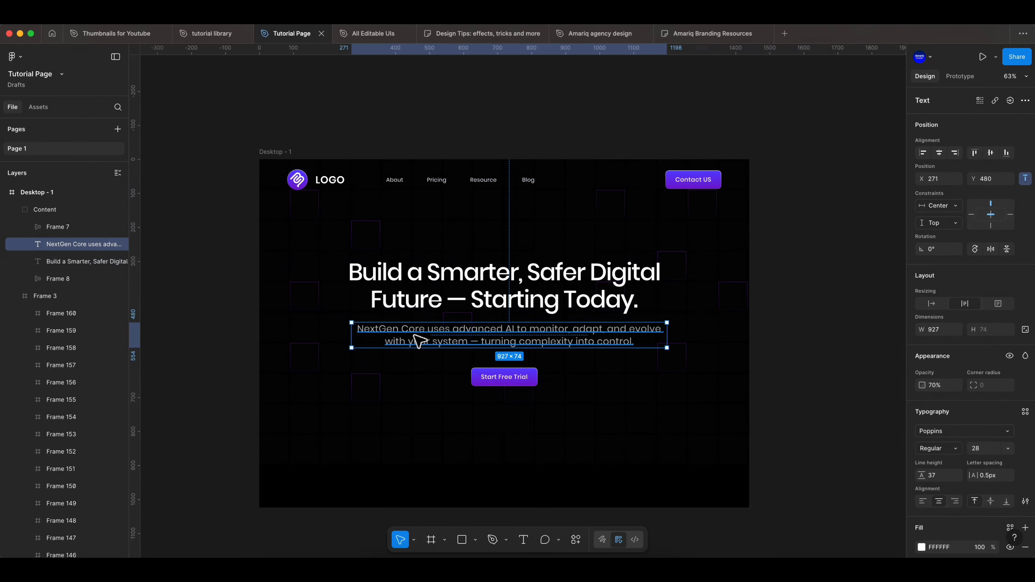
{"action": "left_click", "coordinate": [505, 381]}
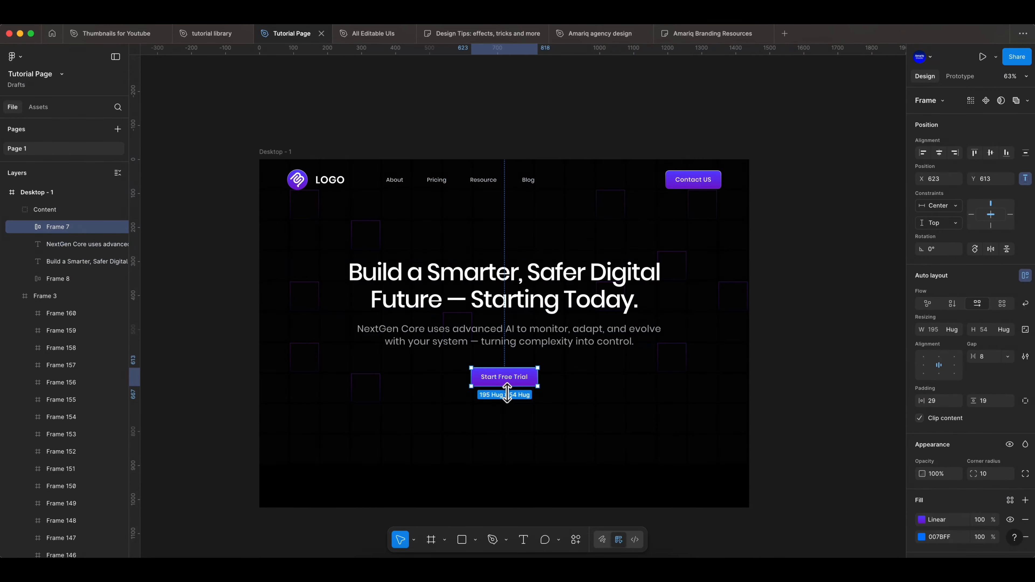
{"action": "left_click", "coordinate": [699, 189]}
{"action": "left_click", "coordinate": [813, 263]}
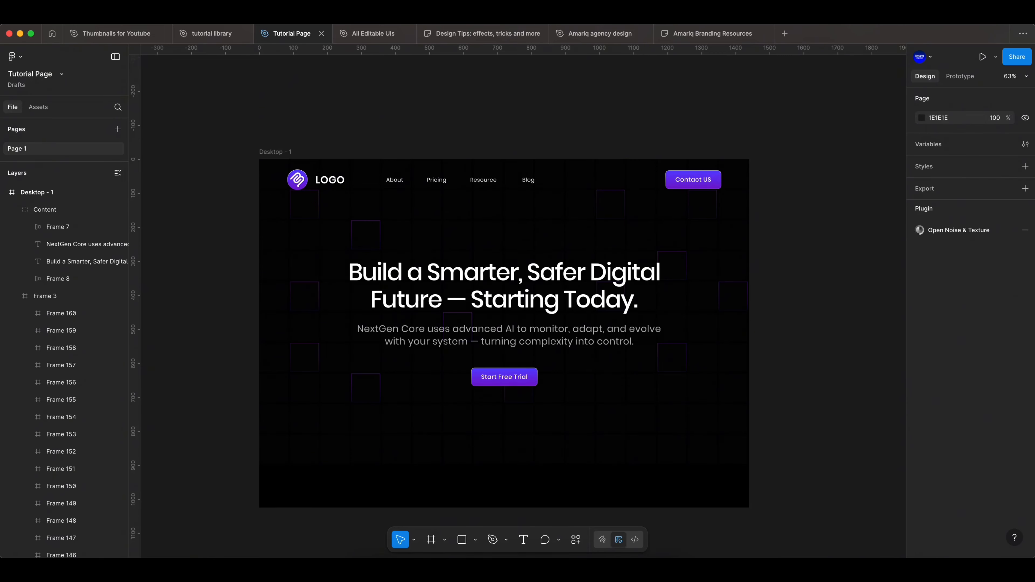
{"action": "left_click", "coordinate": [835, 301]}
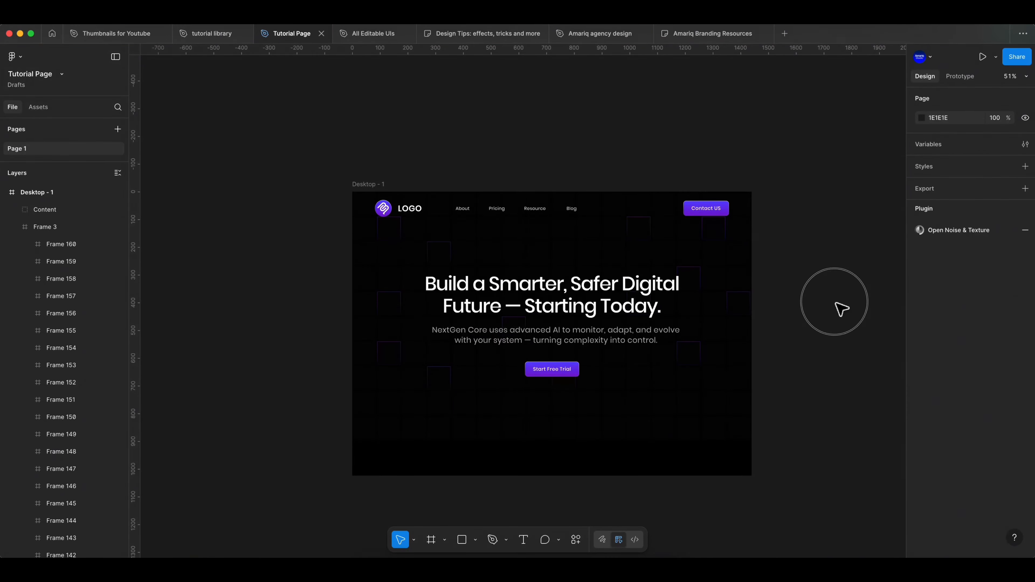
{"action": "scroll", "coordinate": [783, 348], "scroll_direction": "down", "scroll_amount": 3}
{"action": "scroll", "coordinate": [784, 347], "scroll_direction": "up", "scroll_amount": 1}
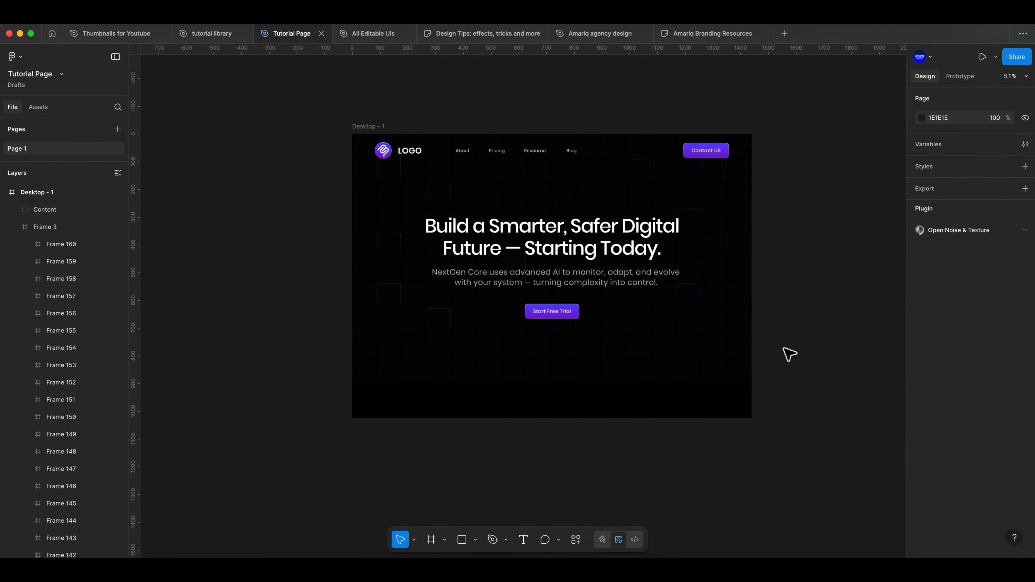
{"action": "scroll", "coordinate": [788, 348], "scroll_direction": "up", "scroll_amount": 3}
{"action": "scroll", "coordinate": [413, 346], "scroll_direction": "up", "scroll_amount": 3}
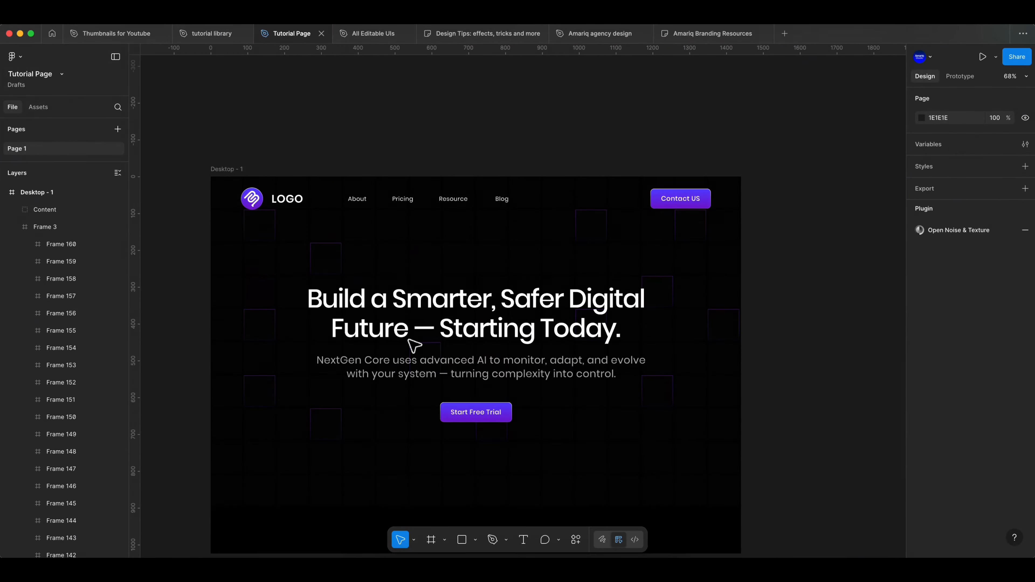
{"action": "left_click_drag", "start_coordinate": [314, 167], "coordinate": [393, 131]}
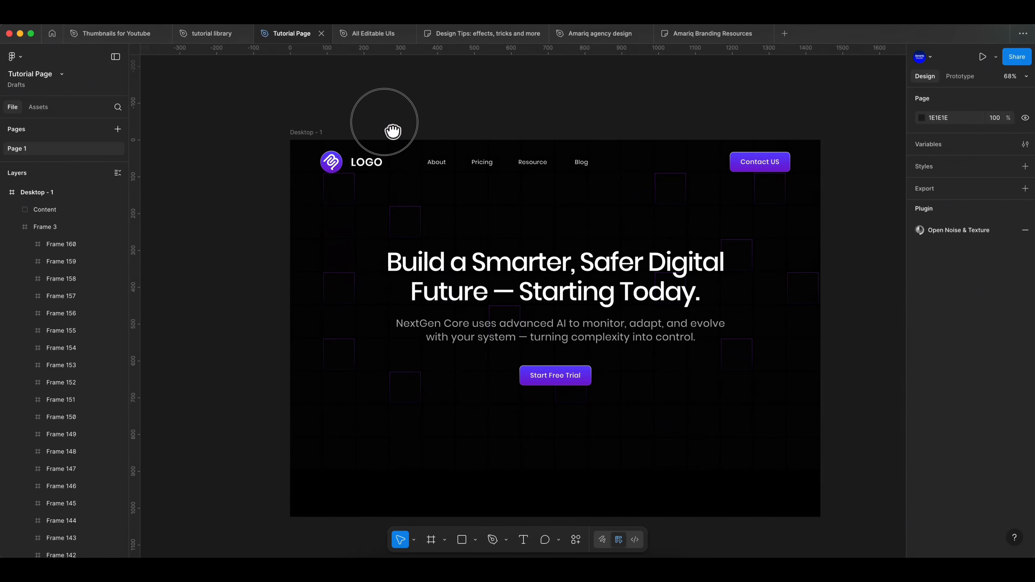
{"action": "scroll", "coordinate": [571, 231], "scroll_direction": "up", "scroll_amount": 3}
{"action": "scroll", "coordinate": [571, 244], "scroll_direction": "down", "scroll_amount": 3}
{"action": "left_click", "coordinate": [587, 286]}
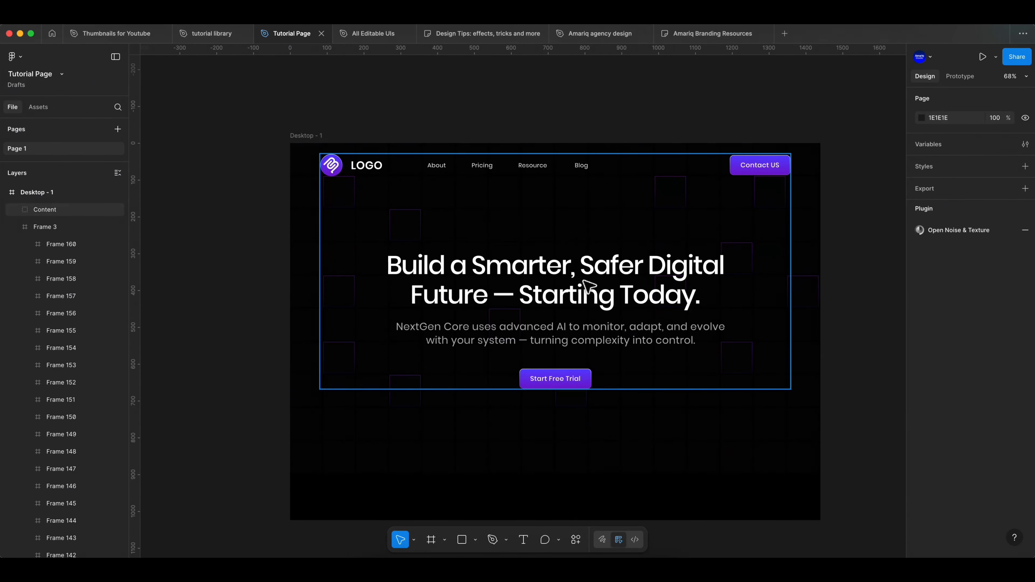
{"action": "key", "text": "Escape"}
{"action": "scroll", "coordinate": [587, 286], "scroll_direction": "up", "scroll_amount": 2}
{"action": "scroll", "coordinate": [595, 293], "scroll_direction": "down", "scroll_amount": 2}
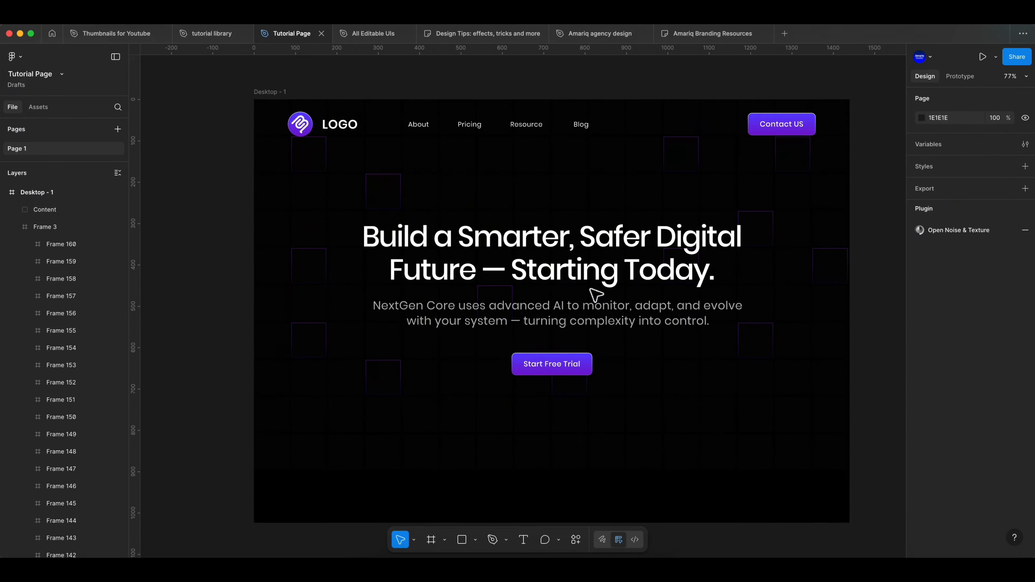
{"action": "scroll", "coordinate": [596, 294], "scroll_direction": "up", "scroll_amount": 2}
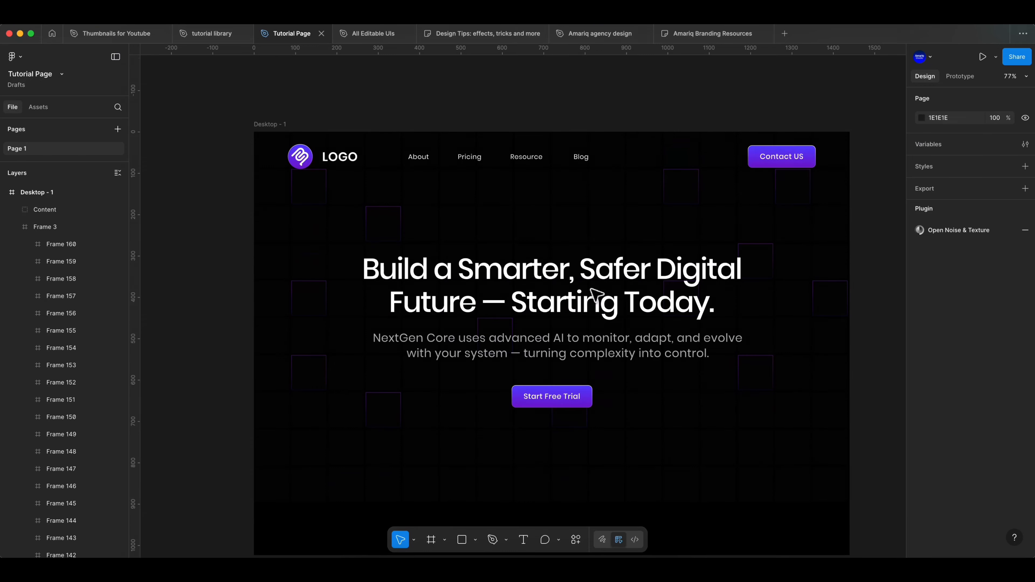
Hide the Content group so that only the background grid is shown.
{"action": "left_click", "coordinate": [744, 226]}
{"action": "left_click", "coordinate": [118, 210]}
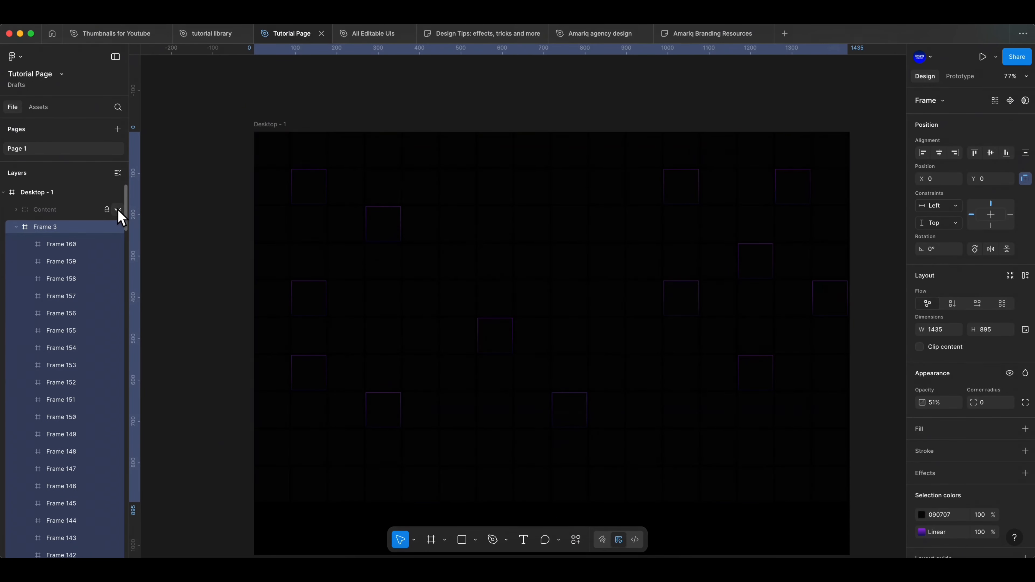
{"action": "left_click", "coordinate": [164, 221]}
Copy the gradient stroke from the highlighted square near the grid's middle and paste it onto three squares in the upper middle.
{"action": "left_click", "coordinate": [503, 342]}
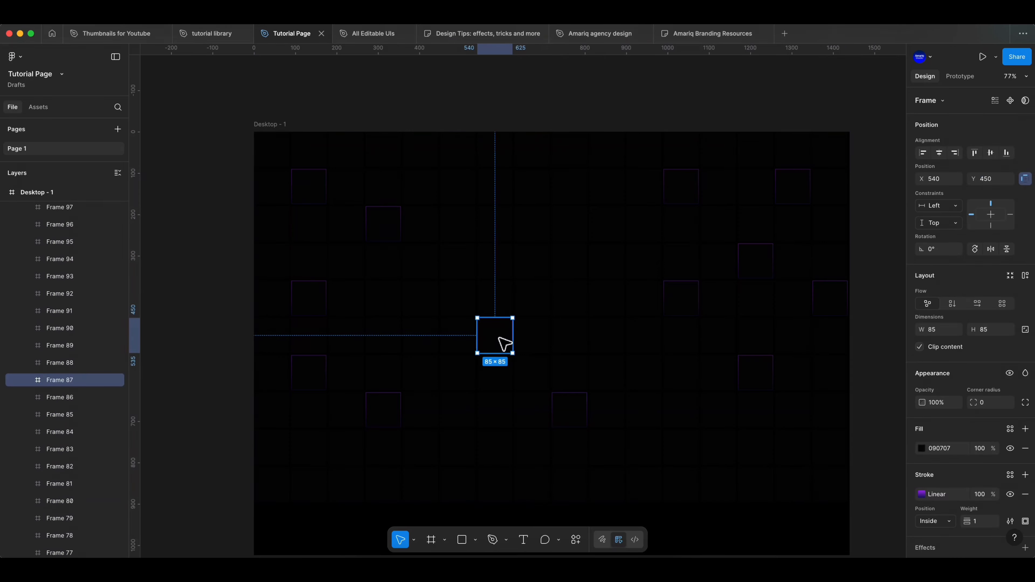
{"action": "left_click", "coordinate": [959, 497]}
{"action": "left_click", "coordinate": [530, 229]}
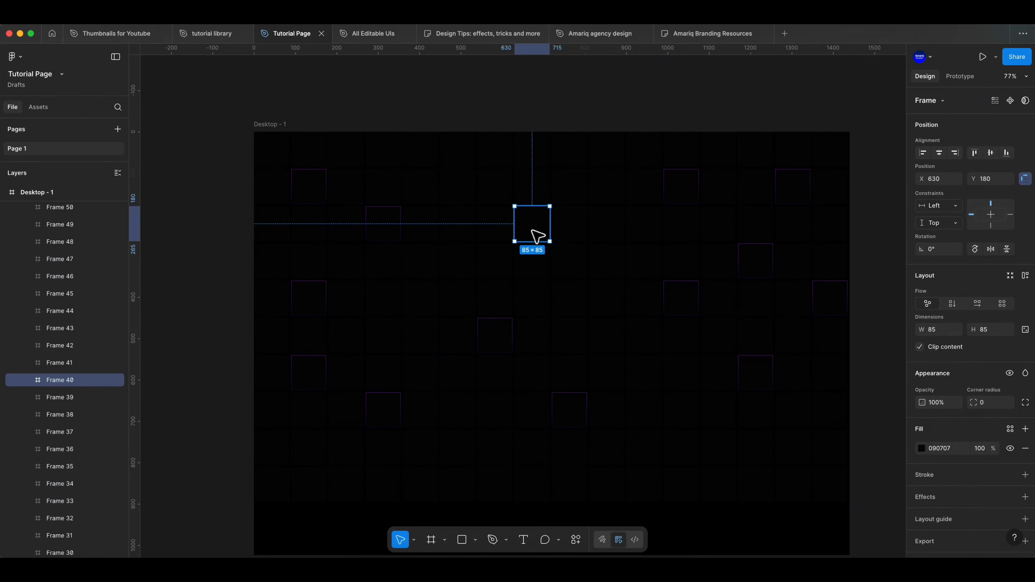
{"action": "key", "text": "alt+super+v"}
{"action": "left_click", "coordinate": [503, 181]}
{"action": "key", "text": "alt+super+v"}
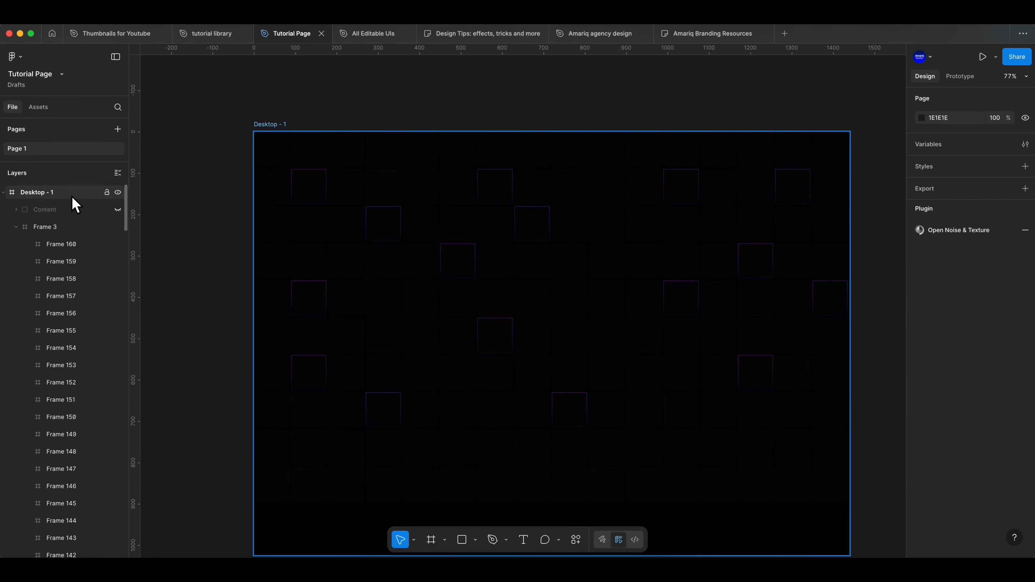
Draw an ellipse about 126 × 309, rotated about -47°, across the frame's upper-right edge, and move its layer above Frame 3.
{"action": "left_click", "coordinate": [73, 195]}
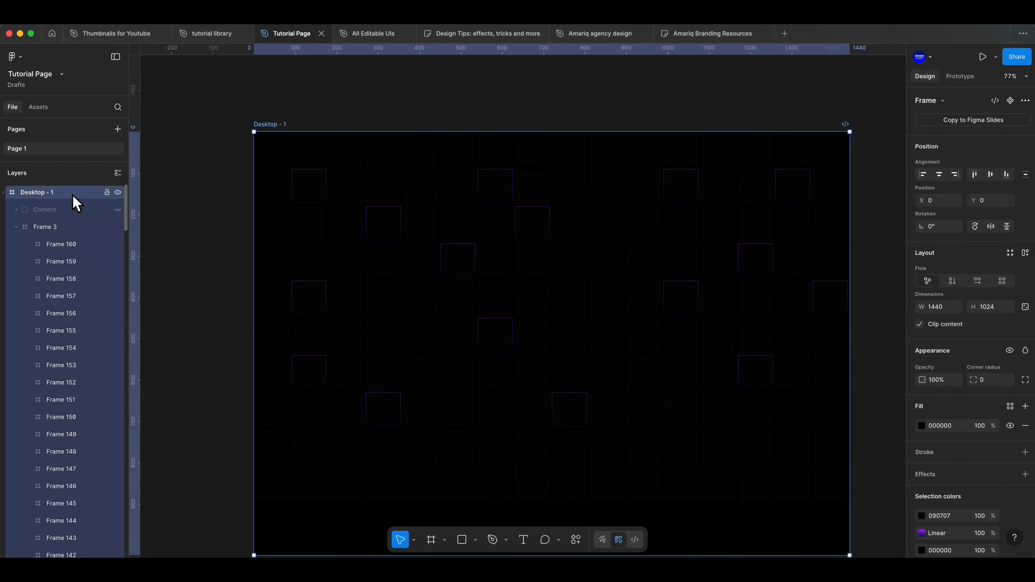
{"action": "left_click", "coordinate": [475, 541]}
{"action": "left_click", "coordinate": [506, 494]}
{"action": "mouse_move", "coordinate": [643, 87]}
{"action": "left_mouse_down"}
{"action": "mouse_move", "coordinate": [543, 215]}
{"action": "mouse_move", "coordinate": [591, 214]}
{"action": "left_mouse_up"}
{"action": "left_click_drag", "start_coordinate": [654, 227], "coordinate": [586, 244]}
{"action": "left_click_drag", "start_coordinate": [666, 172], "coordinate": [667, 172]}
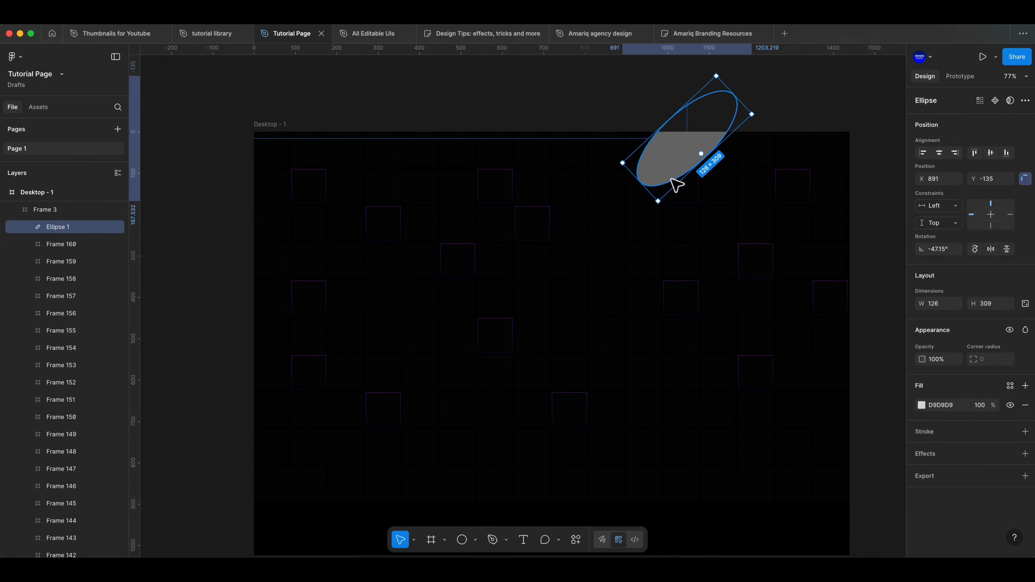
{"action": "scroll", "coordinate": [65, 252], "scroll_direction": "up", "scroll_amount": 1}
{"action": "left_click_drag", "start_coordinate": [66, 246], "coordinate": [74, 220]}
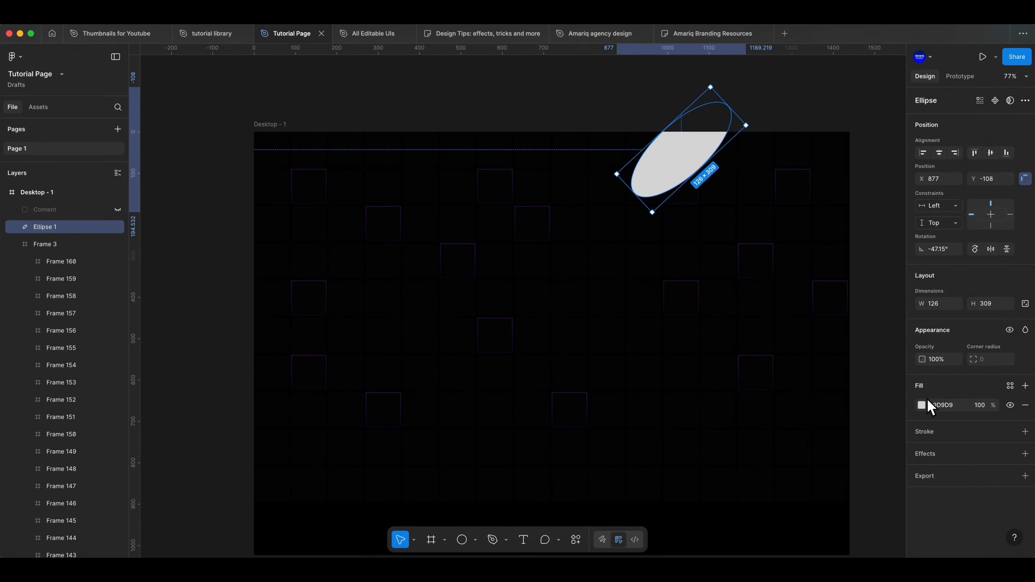
Set the ellipse's fill to purple 742C93.
{"action": "left_click", "coordinate": [923, 405]}
{"action": "left_click", "coordinate": [864, 373]}
{"action": "left_click", "coordinate": [896, 285]}
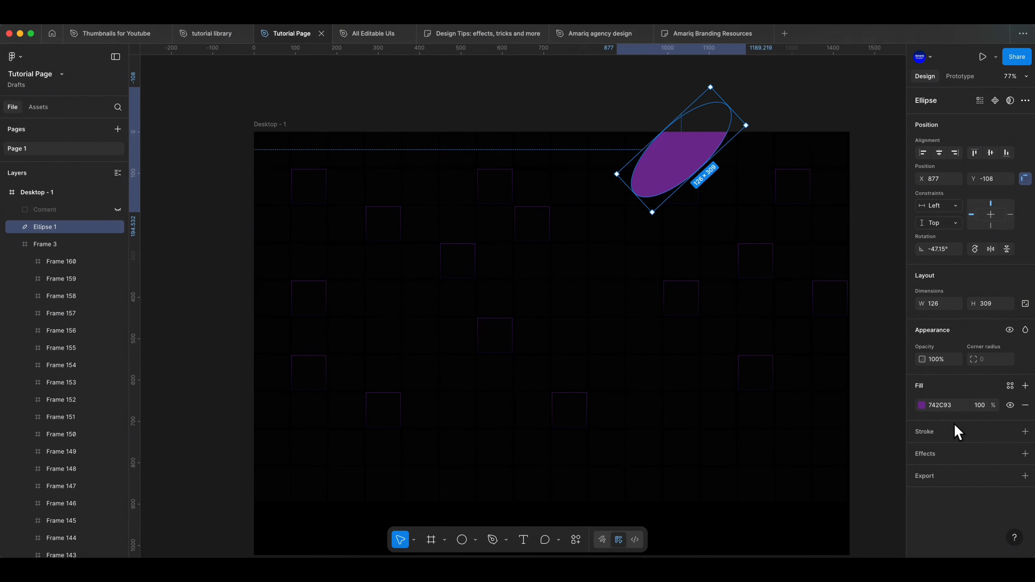
Add a strong uniform layer blur to the purple ellipse so it forms a soft glow.
{"action": "left_click", "coordinate": [1025, 454]}
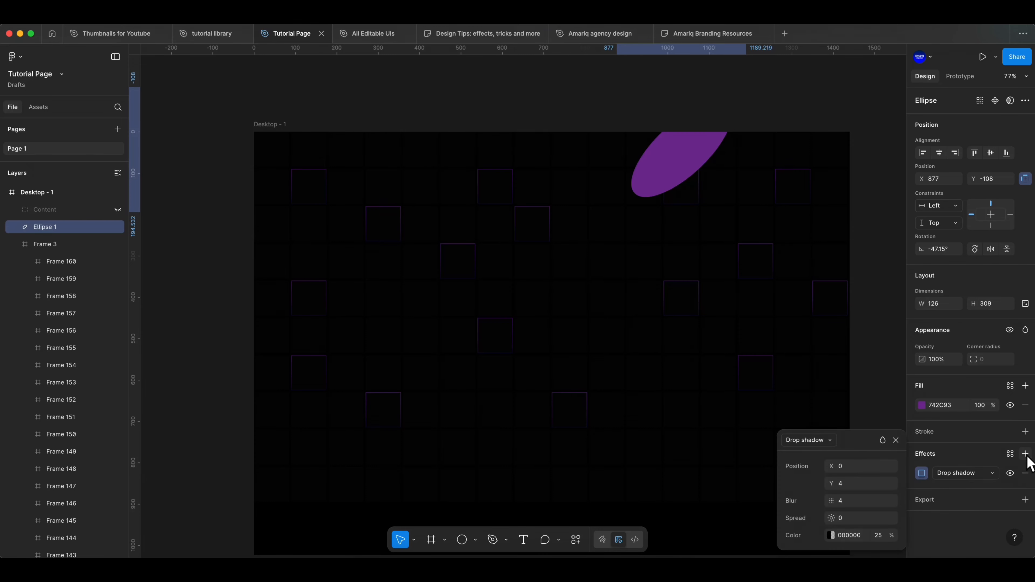
{"action": "left_click", "coordinate": [834, 444]}
{"action": "left_click", "coordinate": [830, 453]}
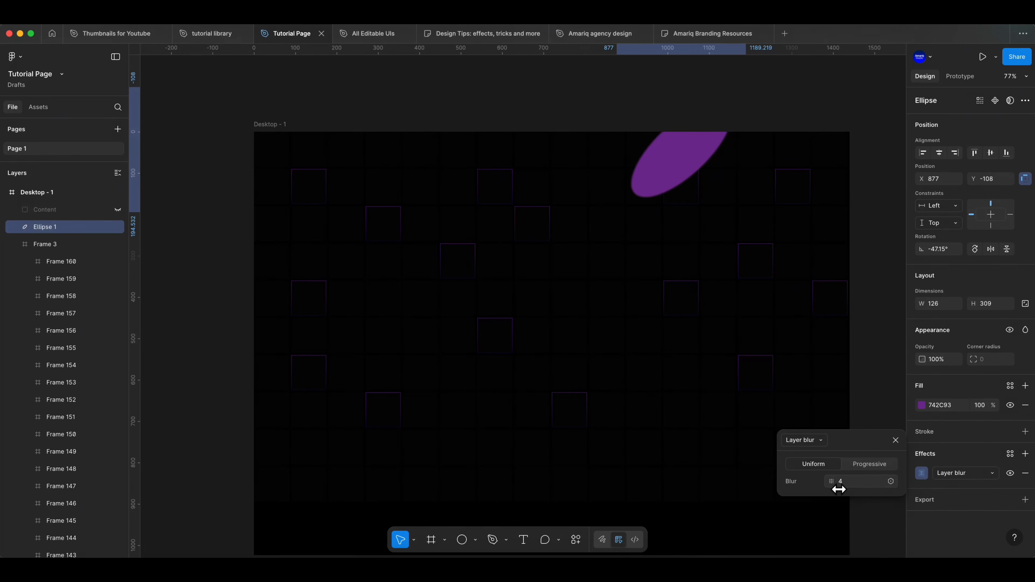
{"action": "left_click_drag", "start_coordinate": [838, 490], "coordinate": [945, 488]}
{"action": "left_click", "coordinate": [896, 441]}
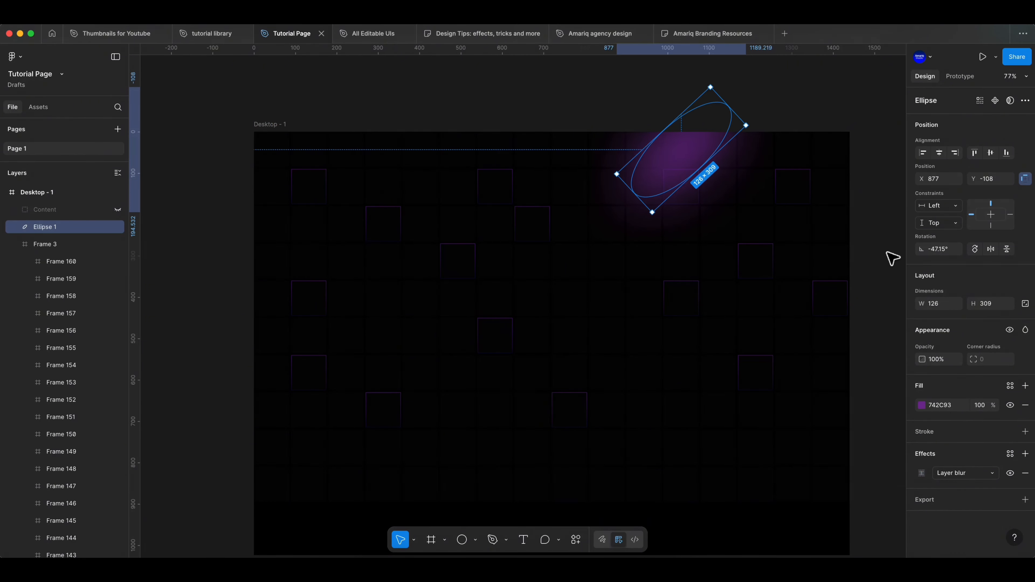
Duplicate the blurred ellipse with a slight offset and shift the hue of the copy's fill.
{"action": "mouse_move", "coordinate": [692, 169]}
{"action": "left_mouse_down"}
{"action": "mouse_move", "coordinate": [673, 176]}
{"action": "mouse_move", "coordinate": [687, 169]}
{"action": "left_mouse_up"}
{"action": "left_click", "coordinate": [83, 196]}
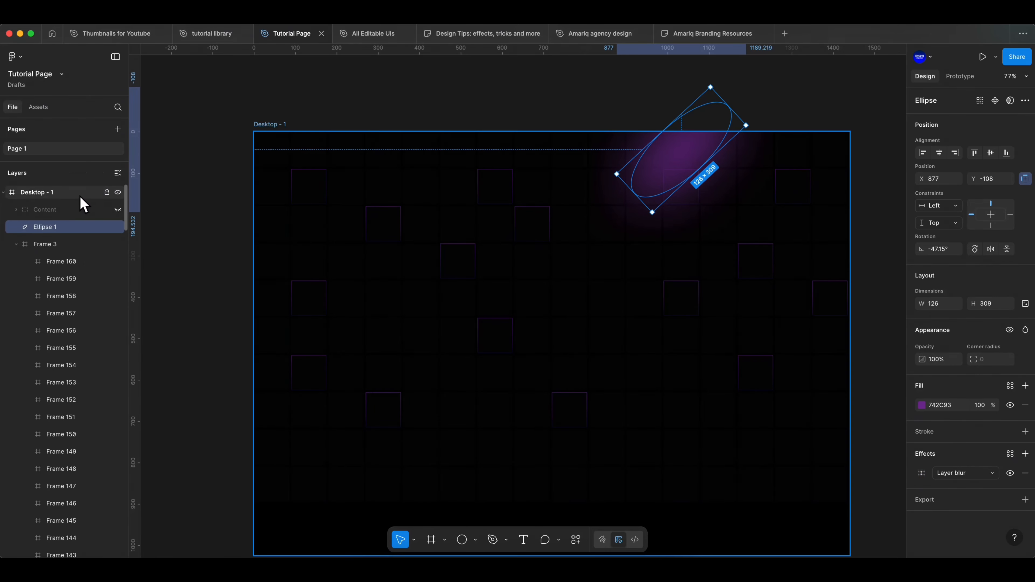
{"action": "left_click", "coordinate": [74, 227]}
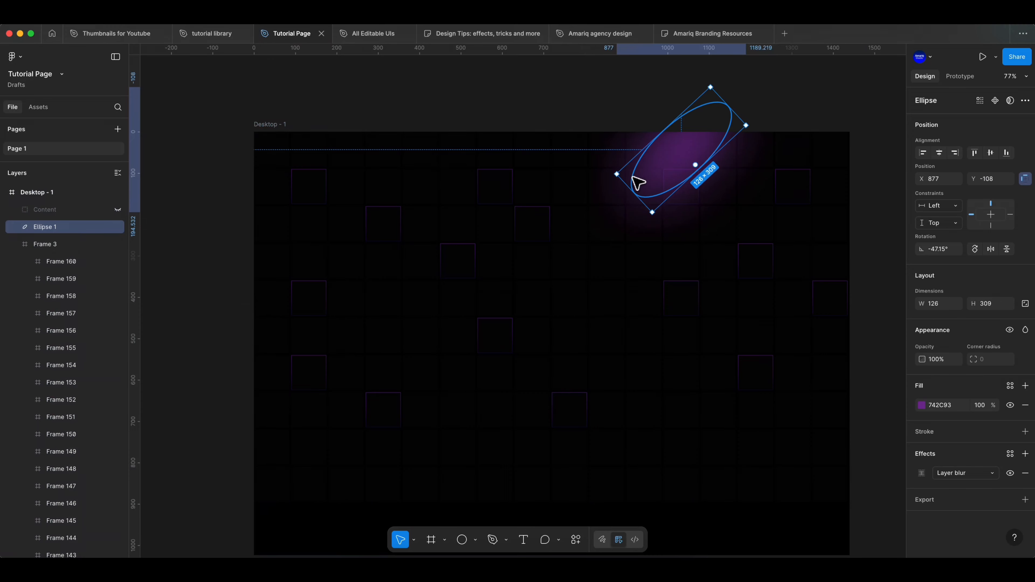
{"action": "left_click_drag", "start_coordinate": [636, 178], "coordinate": [647, 185], "text": "alt"}
{"action": "left_click", "coordinate": [922, 405]}
{"action": "left_click_drag", "start_coordinate": [872, 449], "coordinate": [867, 449]}
Enlarge and reposition the glow ellipse to about 158 × 445 and change its fill to a brighter violet.
{"action": "left_click_drag", "start_coordinate": [664, 219], "coordinate": [649, 250]}
{"action": "left_click_drag", "start_coordinate": [652, 188], "coordinate": [687, 191], "text": "alt"}
{"action": "left_click_drag", "start_coordinate": [781, 121], "coordinate": [798, 105]}
{"action": "left_click", "coordinate": [922, 404]}
{"action": "left_click_drag", "start_coordinate": [865, 373], "coordinate": [865, 325]}
{"action": "left_click_drag", "start_coordinate": [872, 449], "coordinate": [873, 449]}
{"action": "left_click", "coordinate": [895, 284]}
Duplicate the bright violet ellipse toward the left and move the copy's layer above the other ellipses, directly beneath Content.
{"action": "scroll", "coordinate": [677, 204], "scroll_direction": "right", "scroll_amount": 1}
{"action": "left_click_drag", "start_coordinate": [671, 207], "coordinate": [612, 196], "text": "alt"}
{"action": "left_click_drag", "start_coordinate": [81, 297], "coordinate": [78, 219]}
{"action": "left_click_drag", "start_coordinate": [652, 179], "coordinate": [646, 182]}
Set Ellipse 4's fill to 6817FF and its layer blur to 104.5.
{"action": "left_click", "coordinate": [921, 406]}
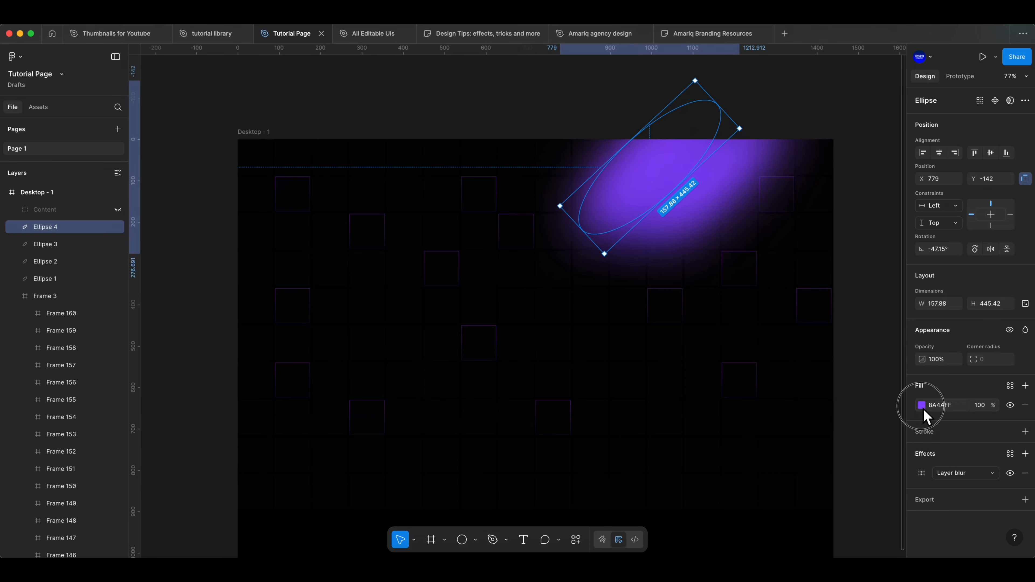
{"action": "left_click_drag", "start_coordinate": [865, 328], "coordinate": [888, 322]}
{"action": "left_click", "coordinate": [896, 285]}
{"action": "left_click", "coordinate": [922, 474]}
{"action": "left_click_drag", "start_coordinate": [833, 518], "coordinate": [817, 518]}
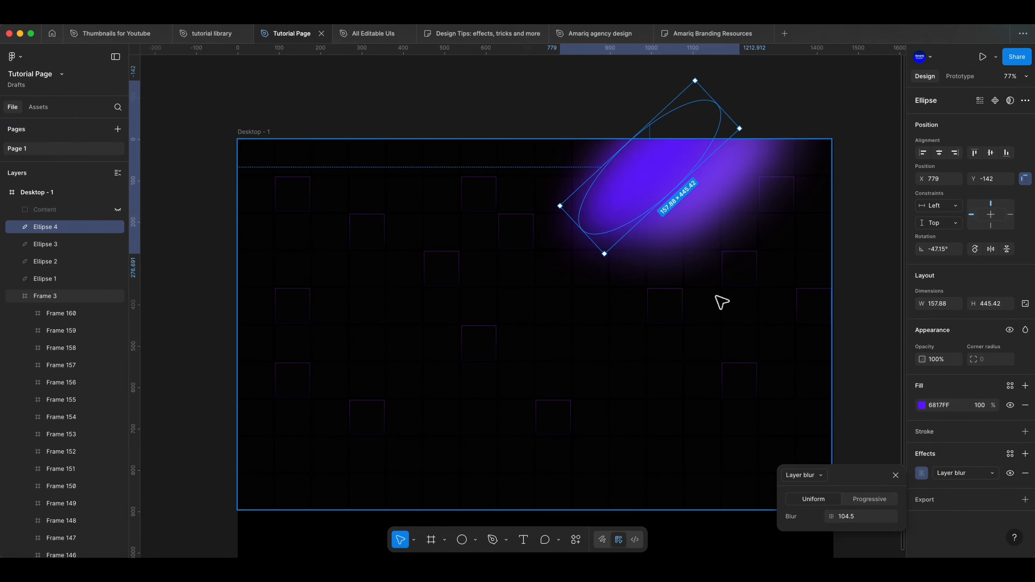
Shift the hue of Ellipse 3's fill to A24AFF.
{"action": "left_click", "coordinate": [88, 245]}
{"action": "left_click", "coordinate": [921, 405]}
{"action": "left_click_drag", "start_coordinate": [870, 449], "coordinate": [875, 450]}
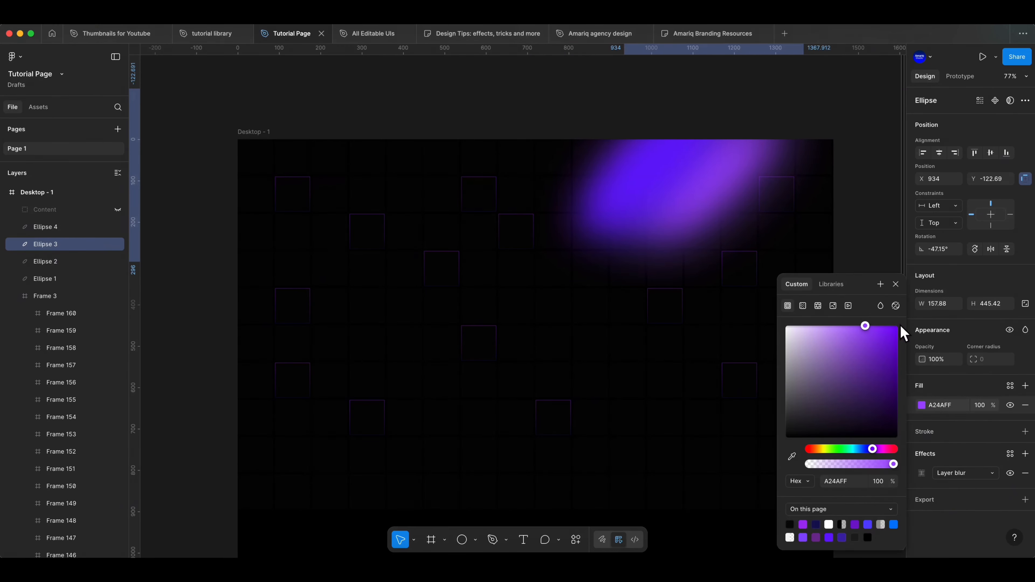
{"action": "left_click", "coordinate": [896, 284]}
Set Ellipse 4's fill to 6628DA and its layer blur to 153.4, and stretch it toward the lower left.
{"action": "left_click_drag", "start_coordinate": [877, 340], "coordinate": [880, 351]}
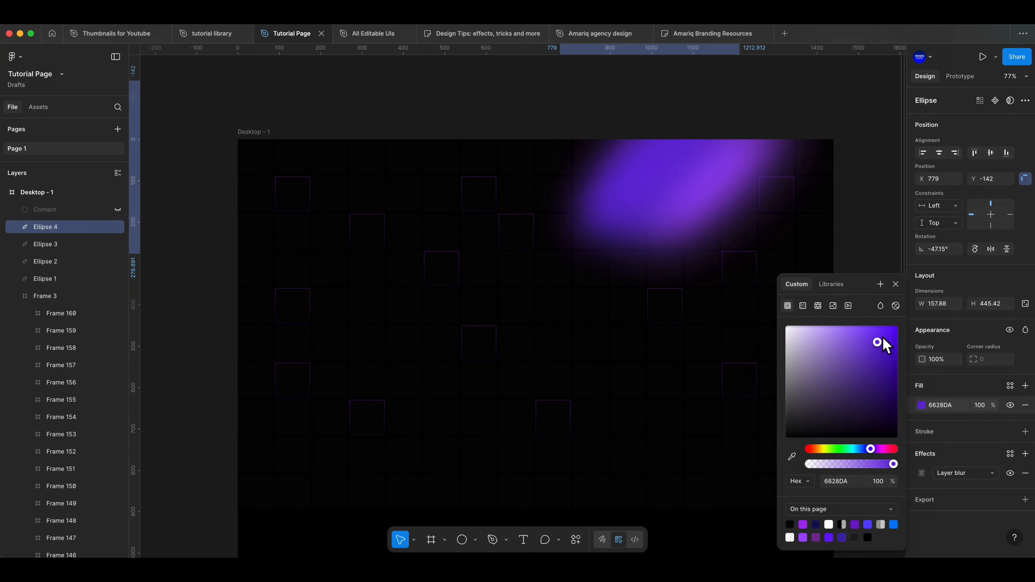
{"action": "left_click", "coordinate": [896, 285]}
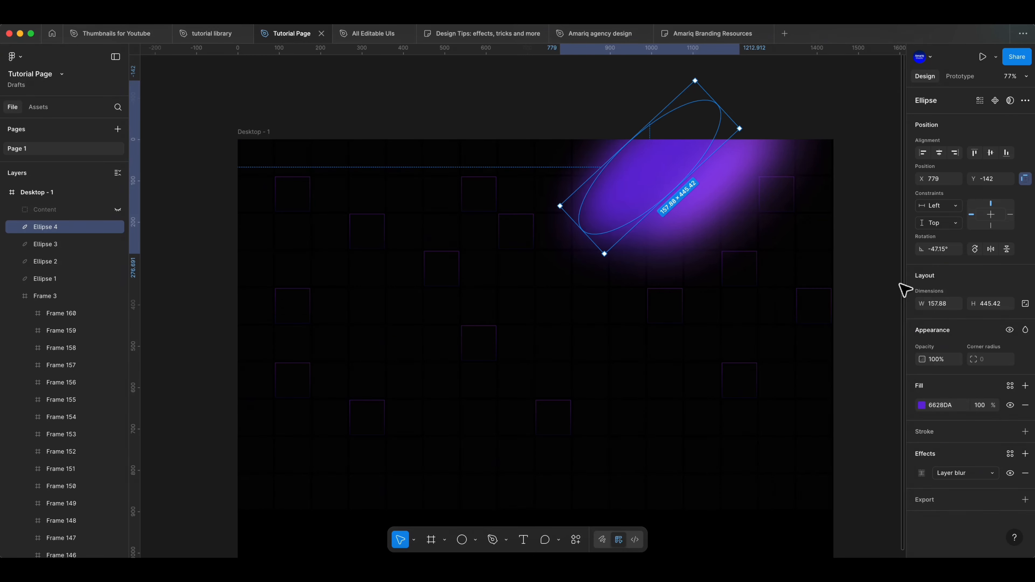
{"action": "left_click", "coordinate": [922, 473]}
{"action": "left_click_drag", "start_coordinate": [831, 516], "coordinate": [852, 516]}
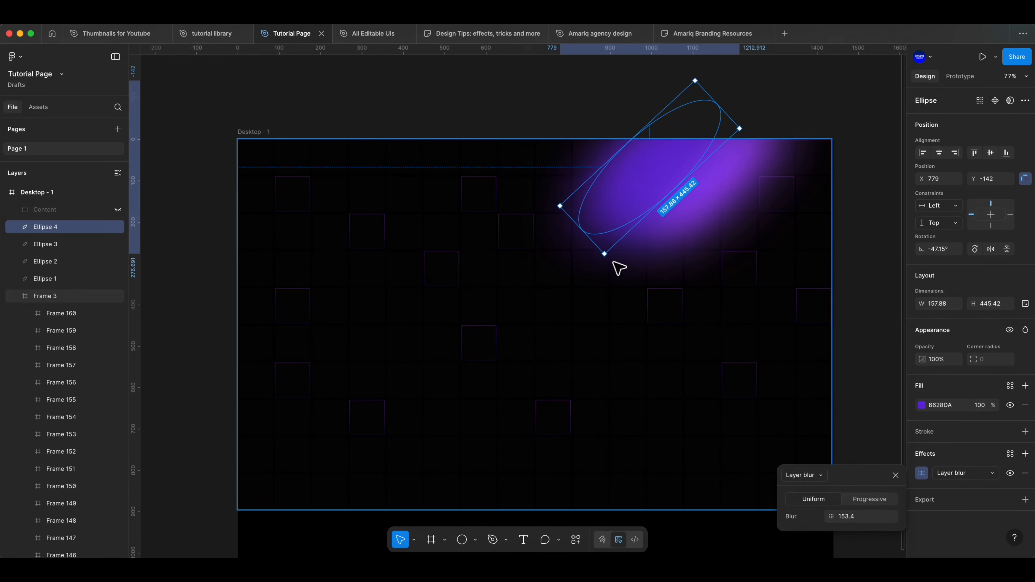
{"action": "left_click_drag", "start_coordinate": [615, 264], "coordinate": [569, 301]}
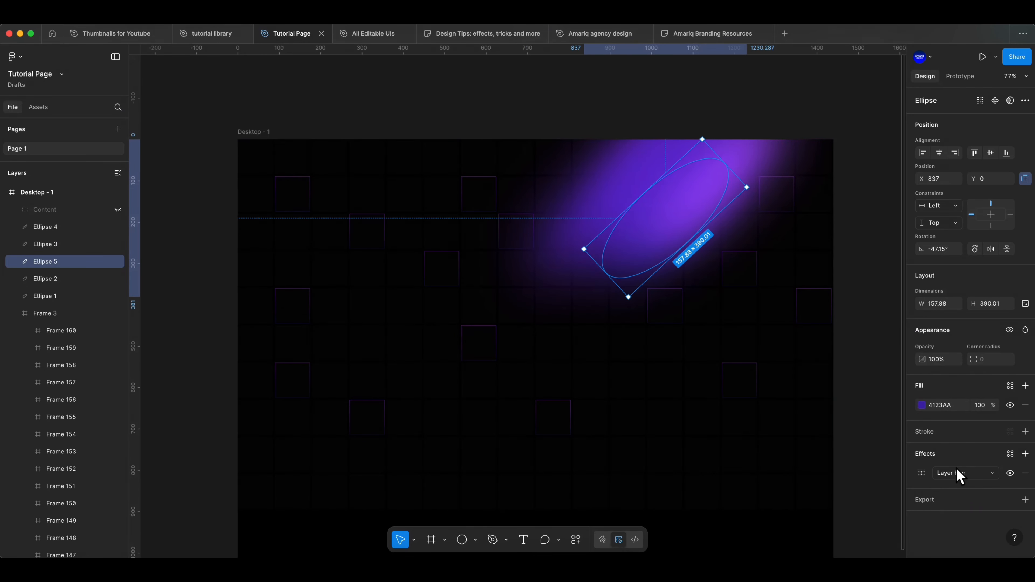
Adjust Ellipse 5's layer blur and set its fill to 7754F5.
{"action": "left_click", "coordinate": [922, 473]}
{"action": "left_click_drag", "start_coordinate": [834, 517], "coordinate": [839, 517]}
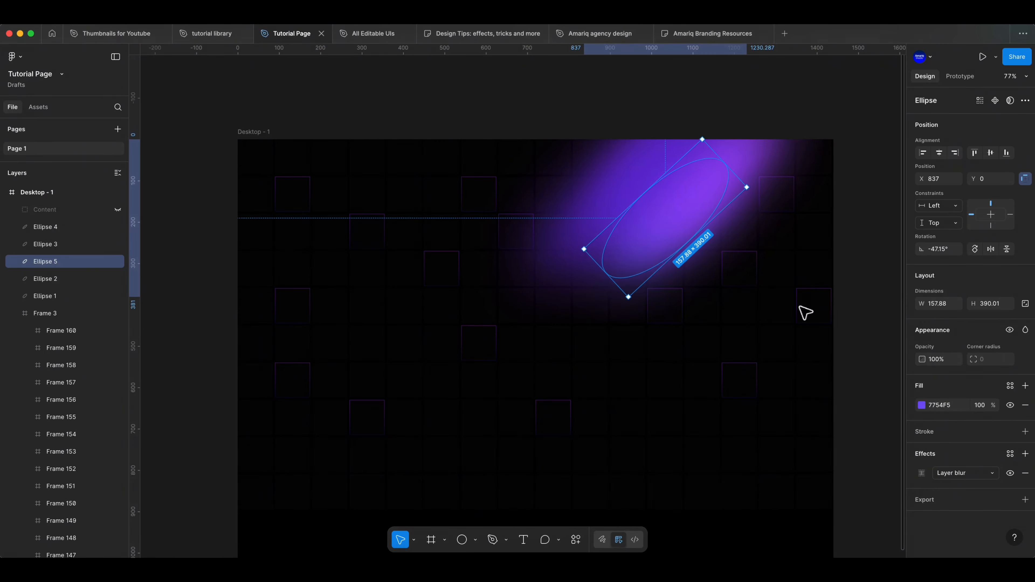
Show the Content group again and check the whole hero section with the glow behind it.
{"action": "left_click", "coordinate": [118, 209]}
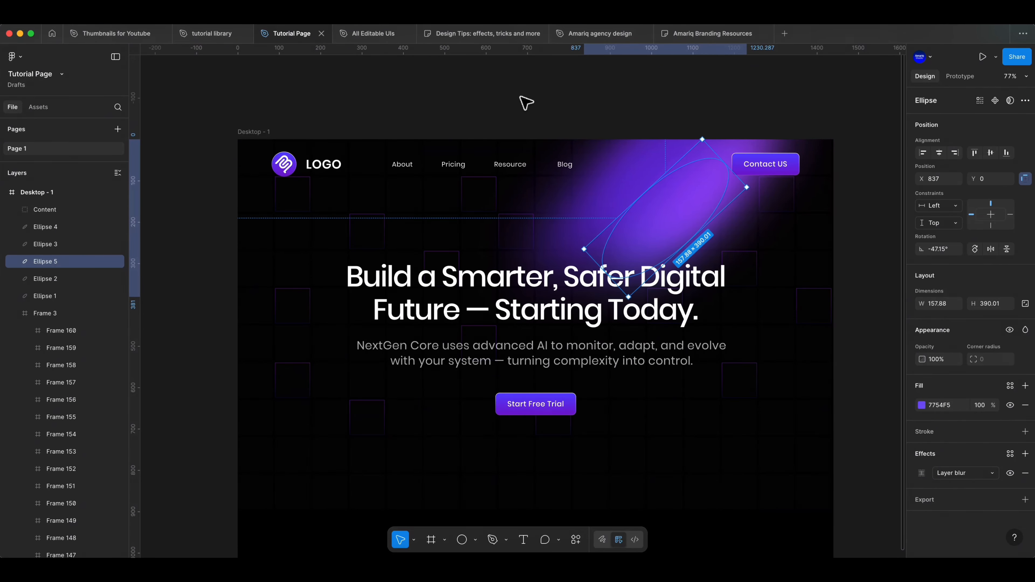
{"action": "left_click", "coordinate": [526, 102]}
{"action": "scroll", "coordinate": [836, 356], "scroll_direction": "down", "scroll_amount": 2}
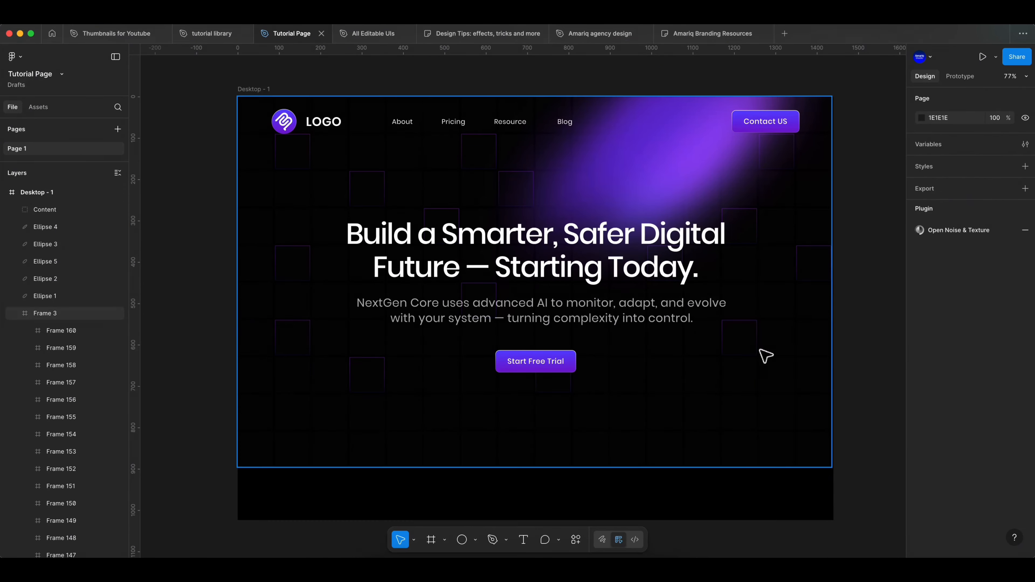
{"action": "scroll", "coordinate": [628, 346], "scroll_direction": "down", "scroll_amount": 5}
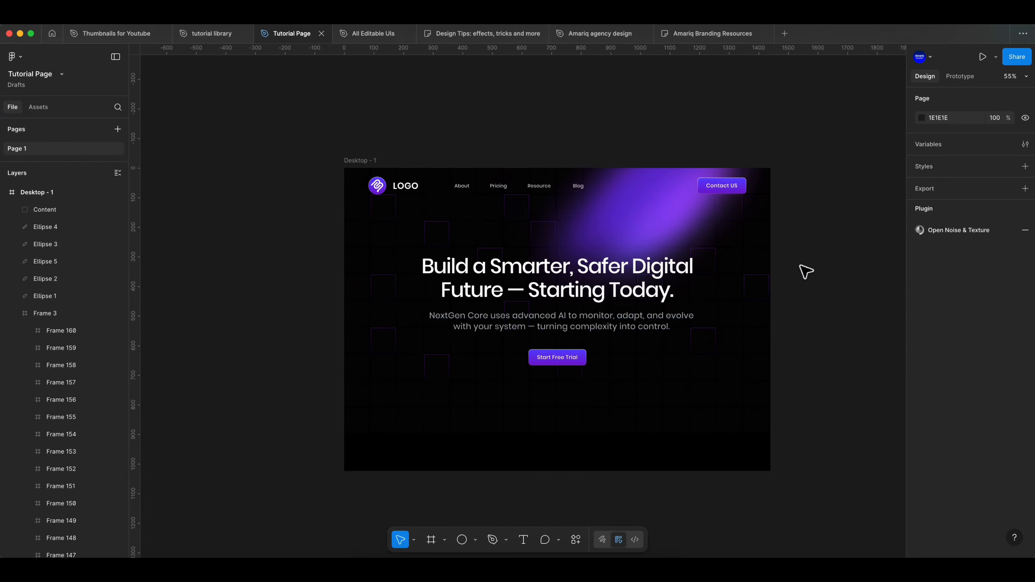
{"action": "scroll", "coordinate": [791, 353], "scroll_direction": "up", "scroll_amount": 2}
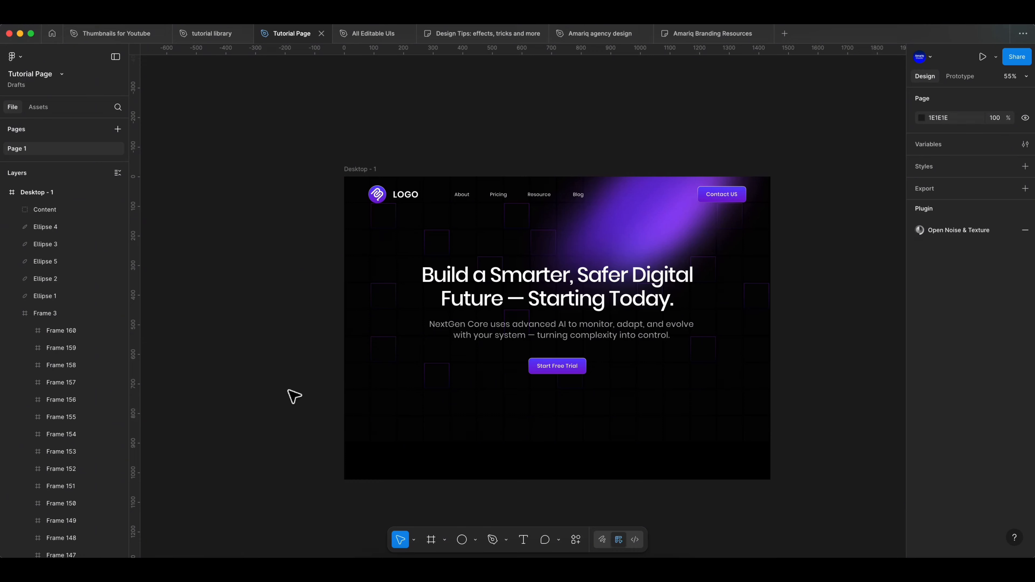
{"action": "scroll", "coordinate": [296, 406], "scroll_direction": "up", "scroll_amount": 2}
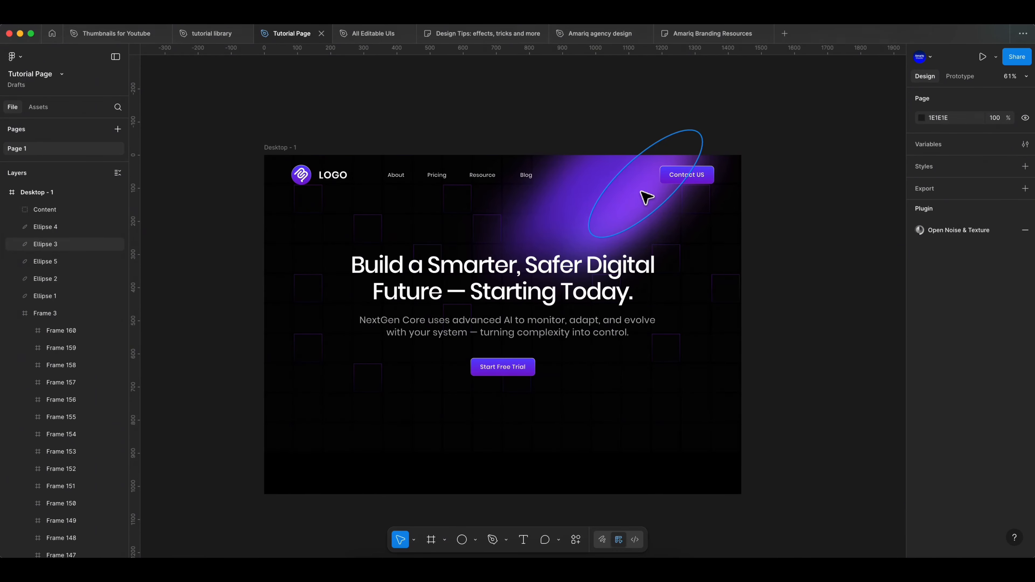
Nudge Ellipse 3 left to X 931 and deselect it.
{"action": "left_click", "coordinate": [646, 198]}
{"action": "key", "text": "Left"}
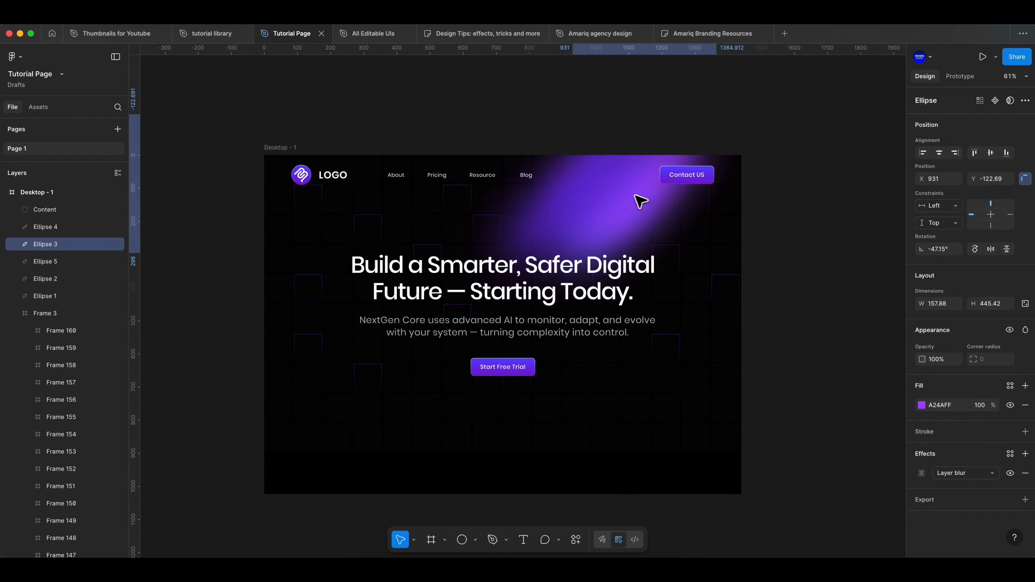
{"action": "scroll", "coordinate": [652, 190], "scroll_direction": "up", "scroll_amount": 1}
{"action": "left_click", "coordinate": [792, 216]}
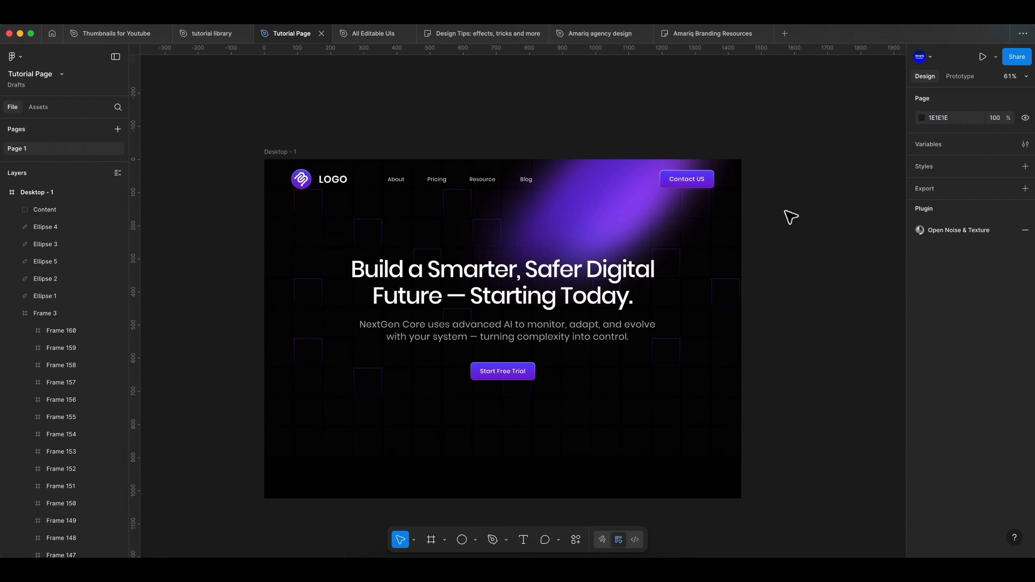
Compare the Desktop - 1 and Desktop - 2 hero sections, examining the glow, the background grid and the content.
{"action": "scroll", "coordinate": [790, 277], "scroll_direction": "down", "scroll_amount": 2}
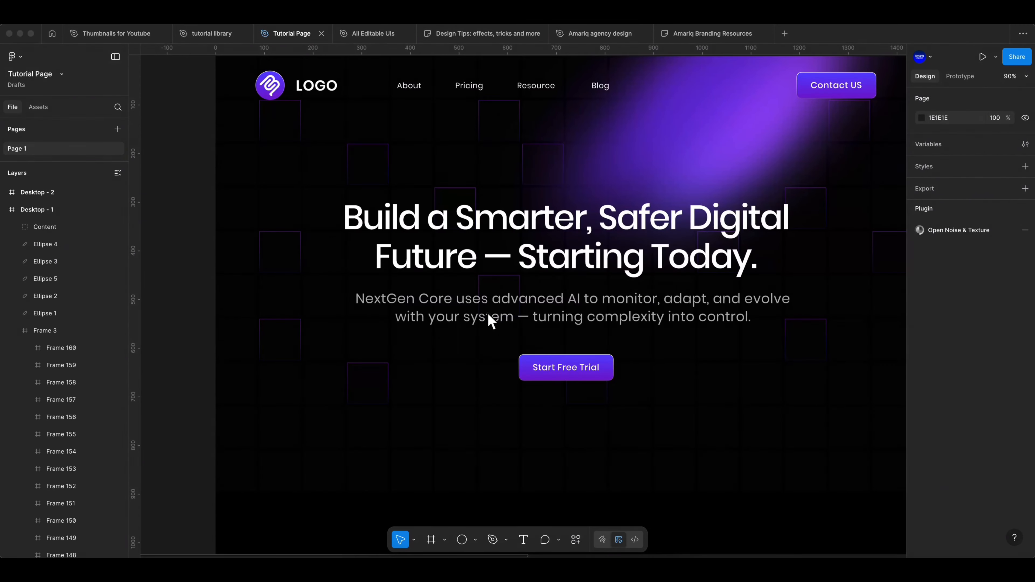
{"action": "scroll", "coordinate": [492, 320], "scroll_direction": "up", "scroll_amount": 5}
{"action": "scroll", "coordinate": [487, 314], "scroll_direction": "right", "scroll_amount": 2}
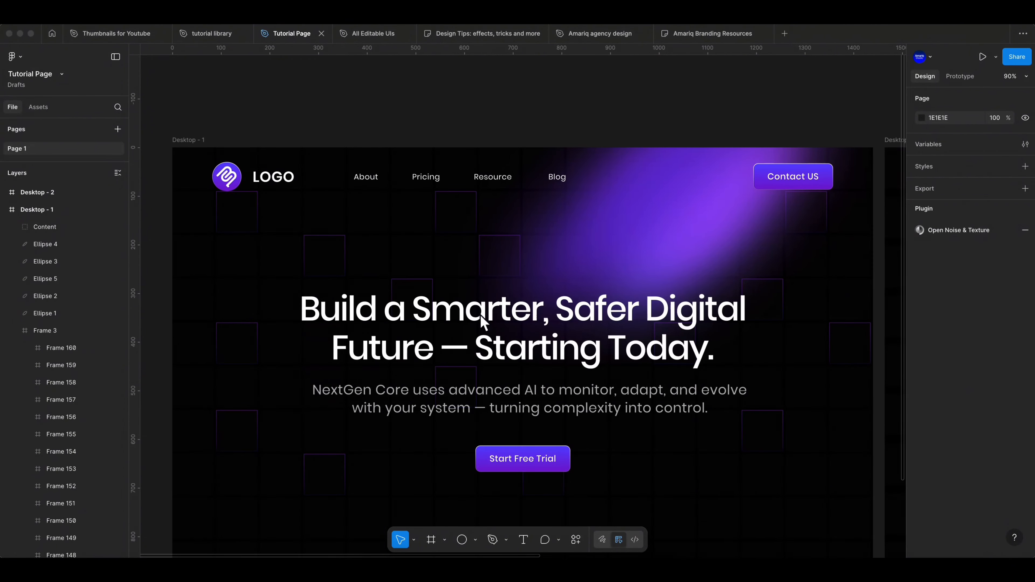
{"action": "scroll", "coordinate": [444, 416], "scroll_direction": "down", "scroll_amount": 4}
{"action": "scroll", "coordinate": [444, 401], "scroll_direction": "down", "scroll_amount": 3, "text": "ctrl"}
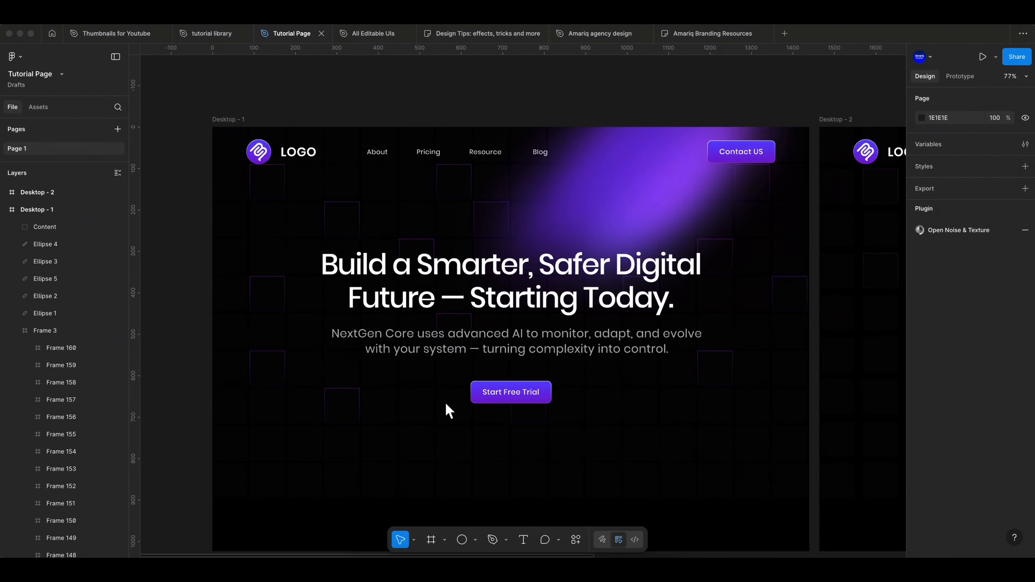
{"action": "scroll", "coordinate": [445, 405], "scroll_direction": "right", "scroll_amount": 10}
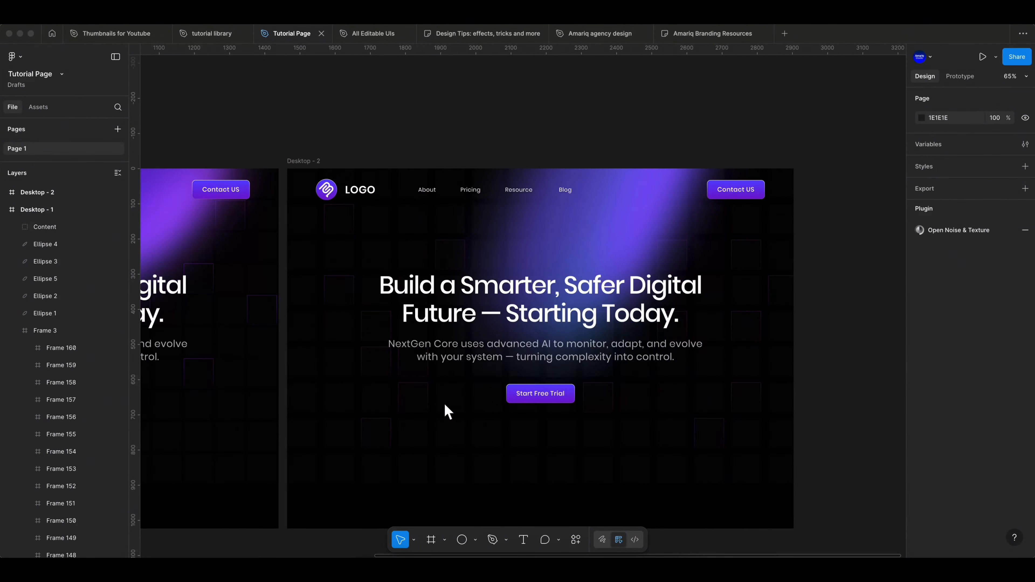
{"action": "scroll", "coordinate": [426, 403], "scroll_direction": "left", "scroll_amount": 12}
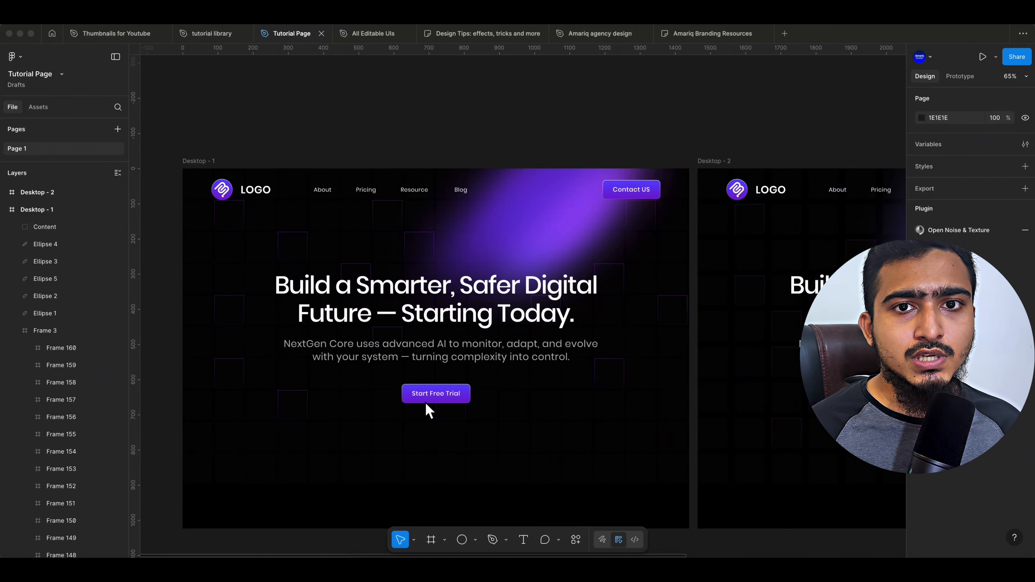
{"action": "scroll", "coordinate": [425, 404], "scroll_direction": "down", "scroll_amount": 3}
{"action": "scroll", "coordinate": [425, 402], "scroll_direction": "up", "scroll_amount": 2}
{"action": "scroll", "coordinate": [424, 401], "scroll_direction": "down", "scroll_amount": 3, "text": "ctrl"}
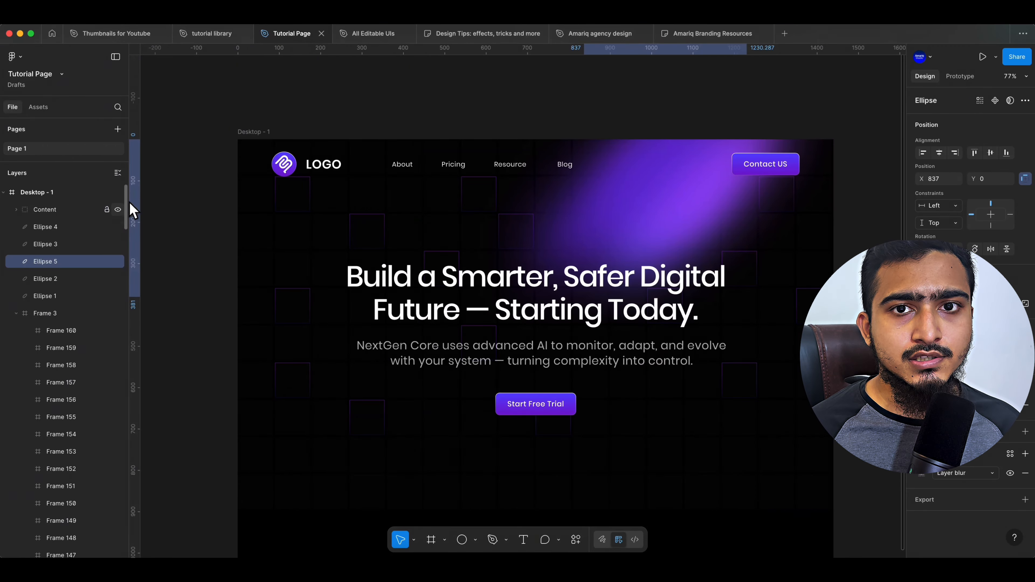
Nudge the A24AFF glow ellipse slightly to the left in the Desktop - 1 frame.
{"action": "left_click", "coordinate": [525, 100]}
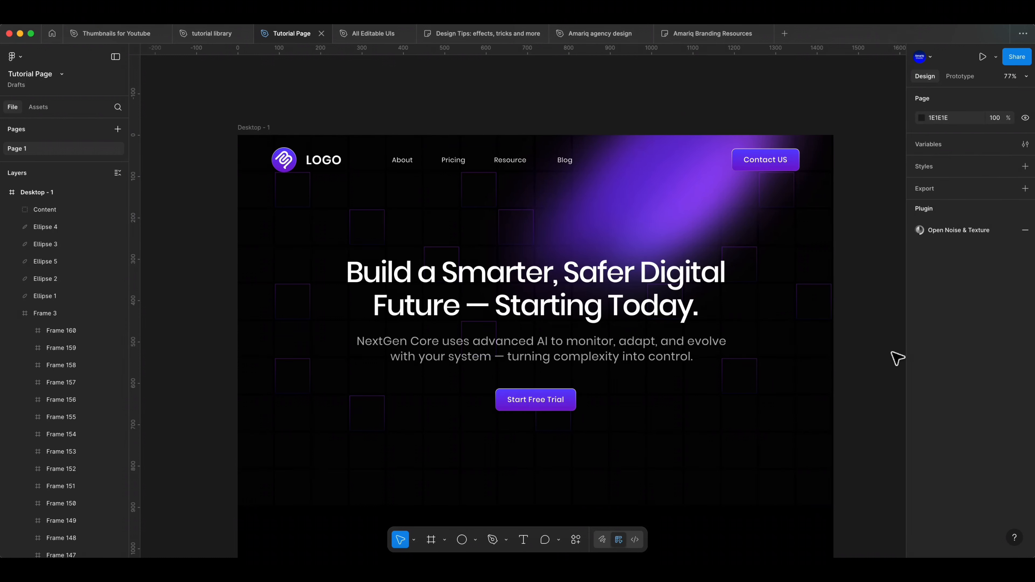
{"action": "scroll", "coordinate": [627, 343], "scroll_direction": "down", "scroll_amount": 2}
{"action": "scroll", "coordinate": [625, 350], "scroll_direction": "down", "scroll_amount": 3, "text": "ctrl"}
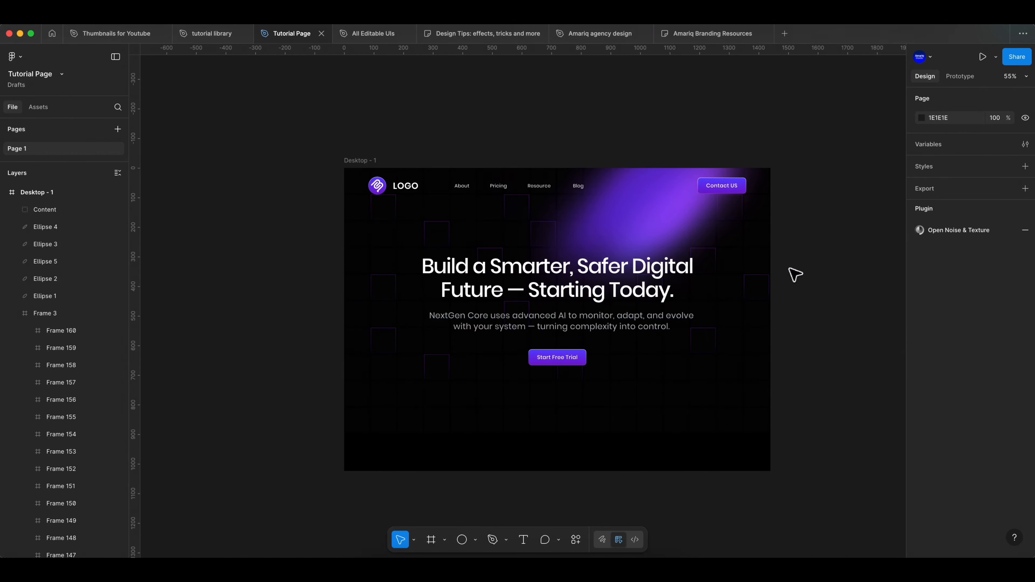
{"action": "scroll", "coordinate": [791, 353], "scroll_direction": "up", "scroll_amount": 2}
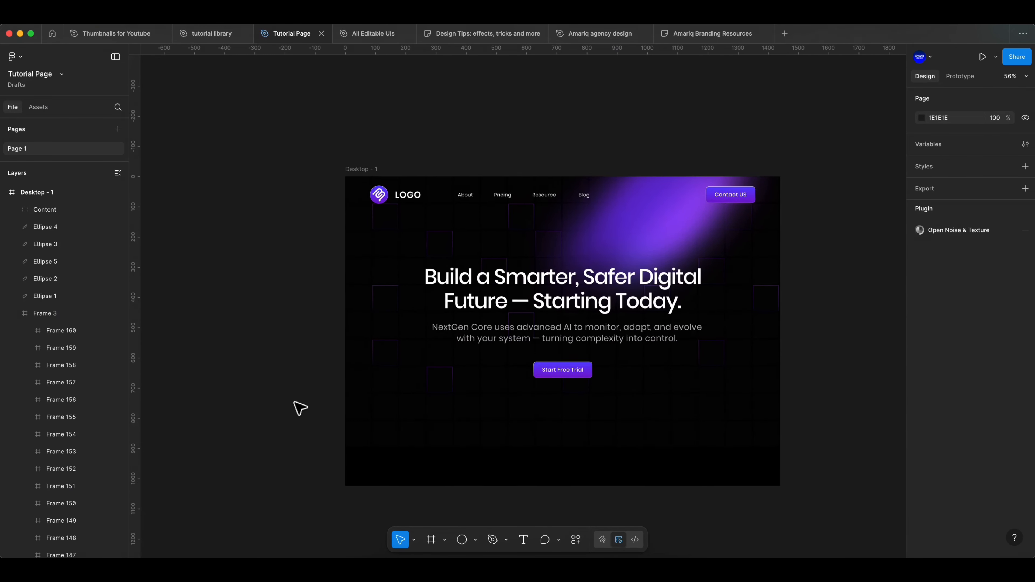
{"action": "scroll", "coordinate": [291, 397], "scroll_direction": "up", "scroll_amount": 1, "text": "ctrl"}
{"action": "scroll", "coordinate": [245, 384], "scroll_direction": "right", "scroll_amount": 3}
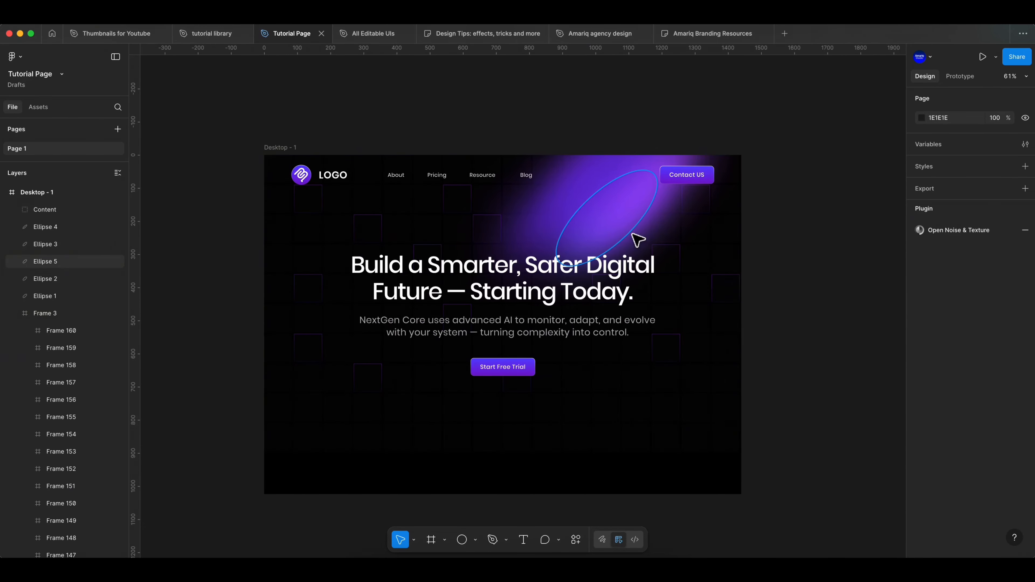
{"action": "left_click", "coordinate": [640, 193]}
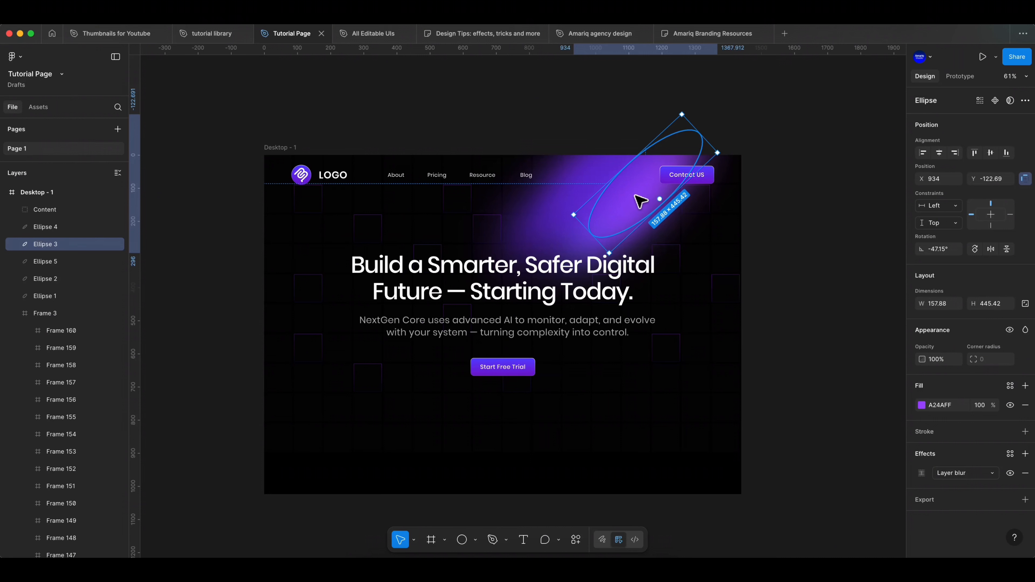
{"action": "key", "text": "Left"}
{"action": "scroll", "coordinate": [648, 190], "scroll_direction": "up", "scroll_amount": 1}
{"action": "left_click", "coordinate": [791, 216]}
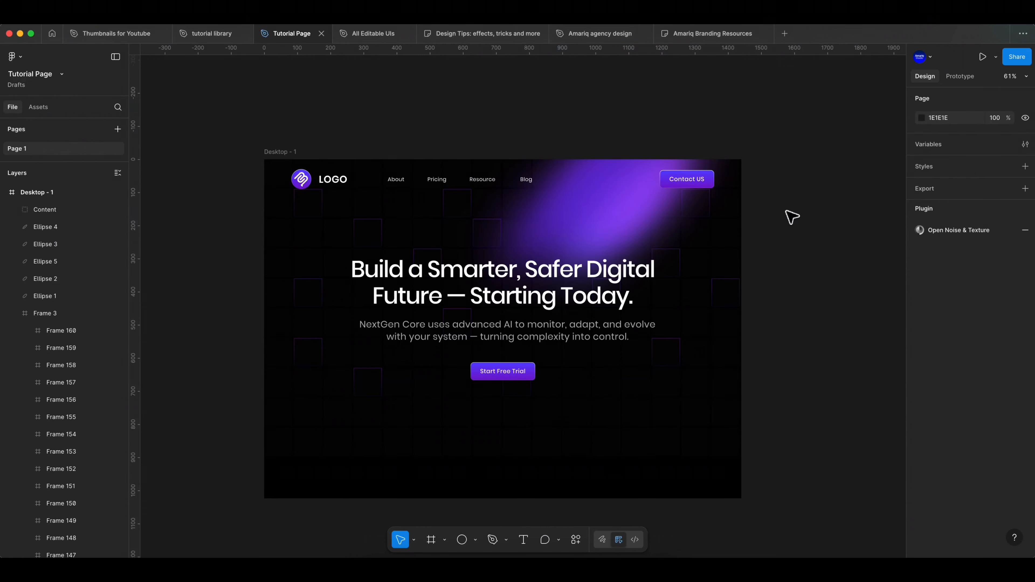